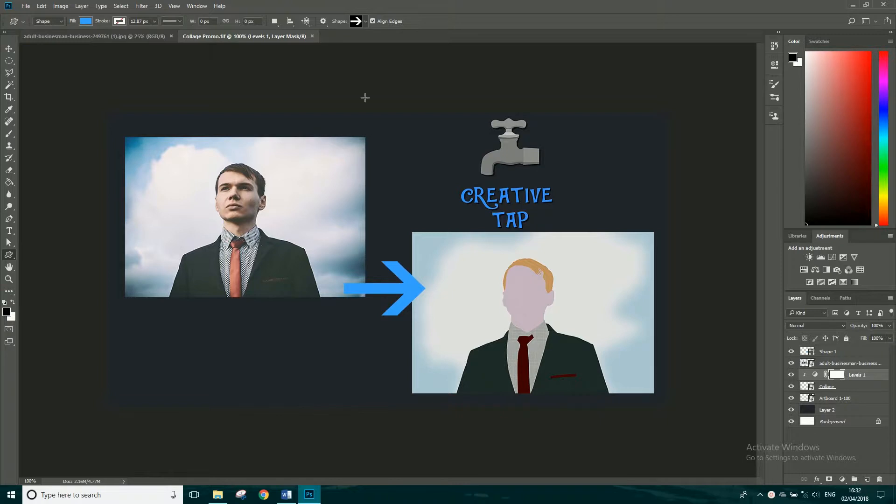
# Close the Collage Promo.tif document, duplicate the portrait's Background layer and hide the original
pyautogui.click(312, 36)
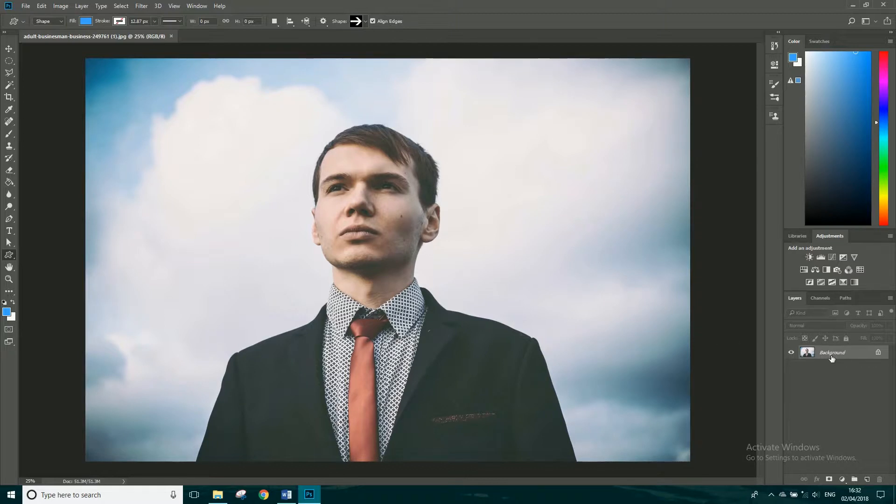
pyautogui.moveTo(841, 355); pyautogui.dragTo(867, 479)
pyautogui.click(791, 366)
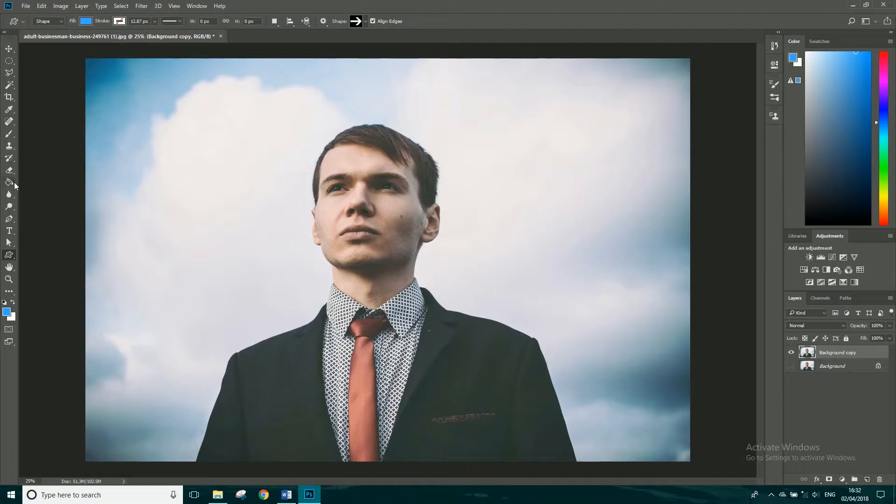
# Start a Pen tool path where the jaw meets the neck on the image's left, running through the collar to the tie knot
pyautogui.click(9, 219)
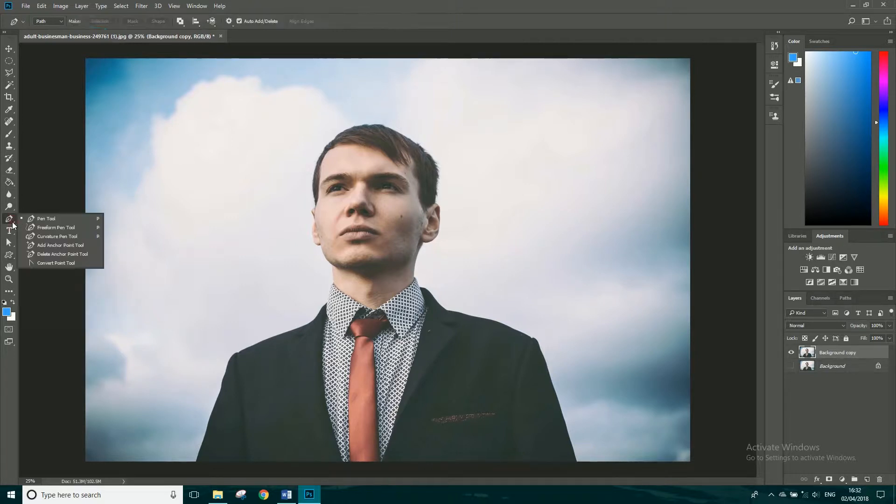
pyautogui.click(48, 221)
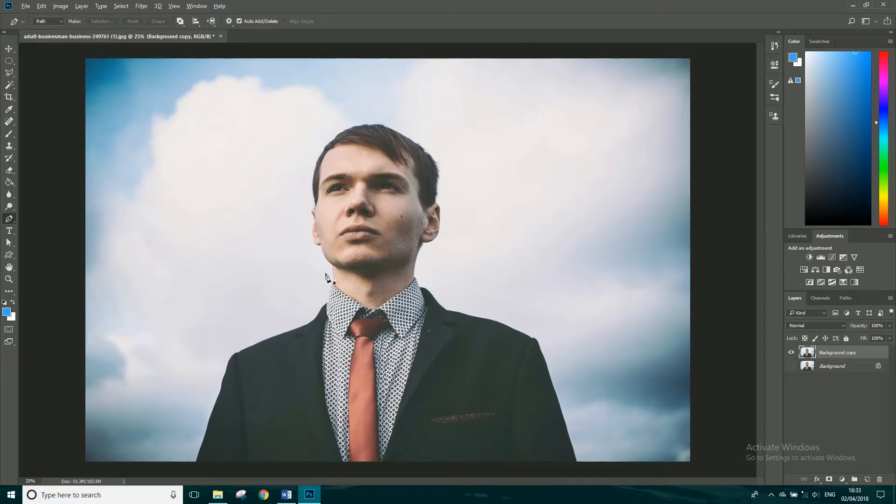
pyautogui.scroll(6, 326, 276)
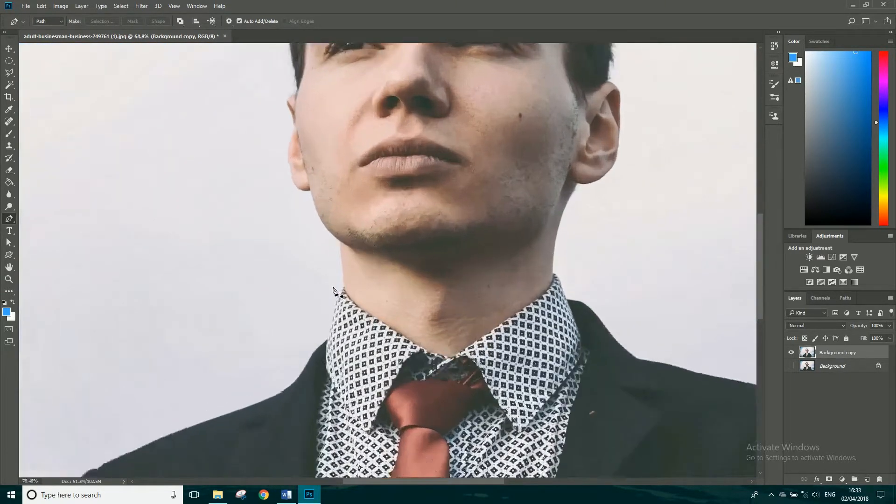
pyautogui.scroll(4, 332, 291)
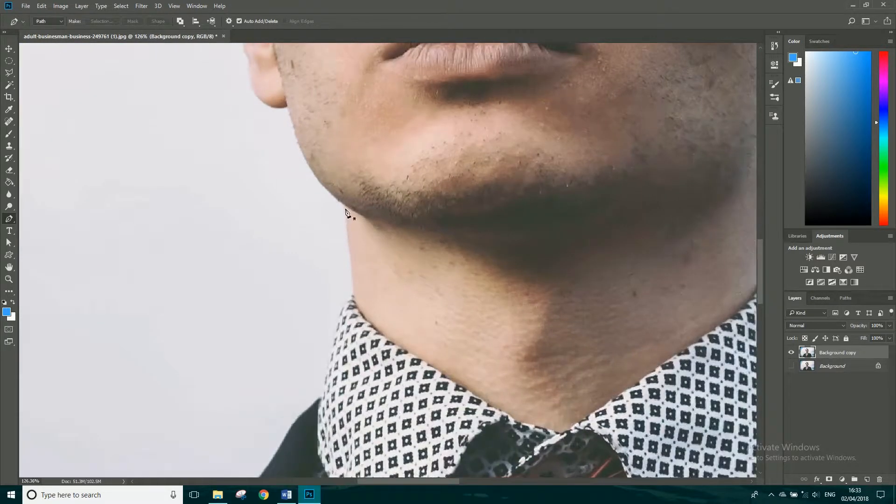
pyautogui.click(346, 206)
pyautogui.click(354, 301)
pyautogui.click(359, 384)
pyautogui.click(391, 430)
pyautogui.click(452, 443)
pyautogui.moveTo(511, 454); pyautogui.dragTo(450, 372)
pyautogui.click(469, 395)
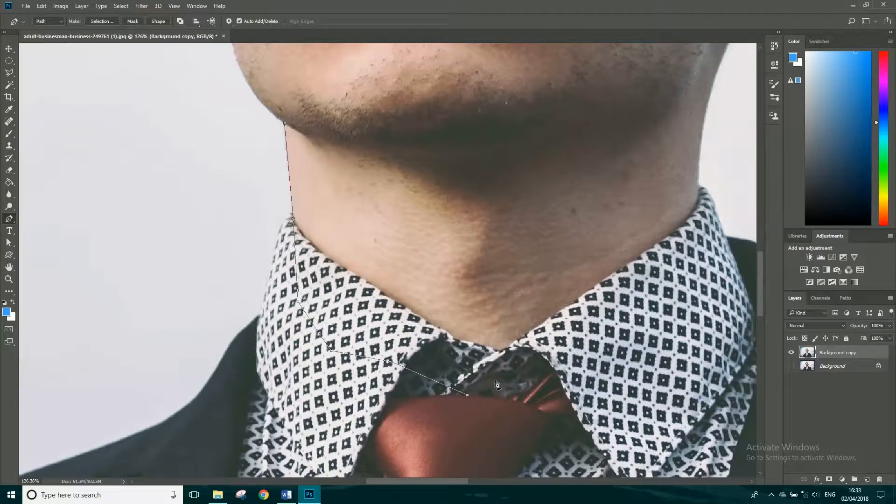
# Continue the path from the tie knot through the right-hand collar up to where it meets the neck
pyautogui.click(515, 375)
pyautogui.click(630, 345)
pyautogui.click(682, 266)
pyautogui.moveTo(705, 229); pyautogui.dragTo(488, 265)
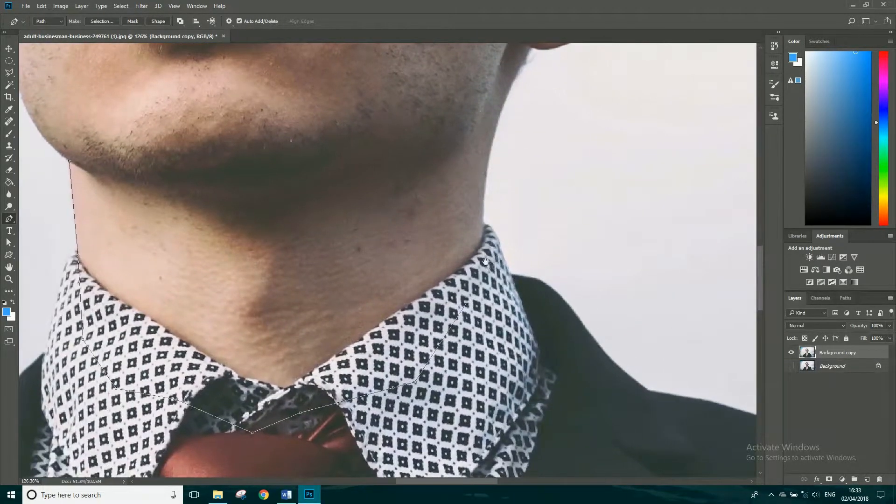
pyautogui.scroll(2, 479, 261)
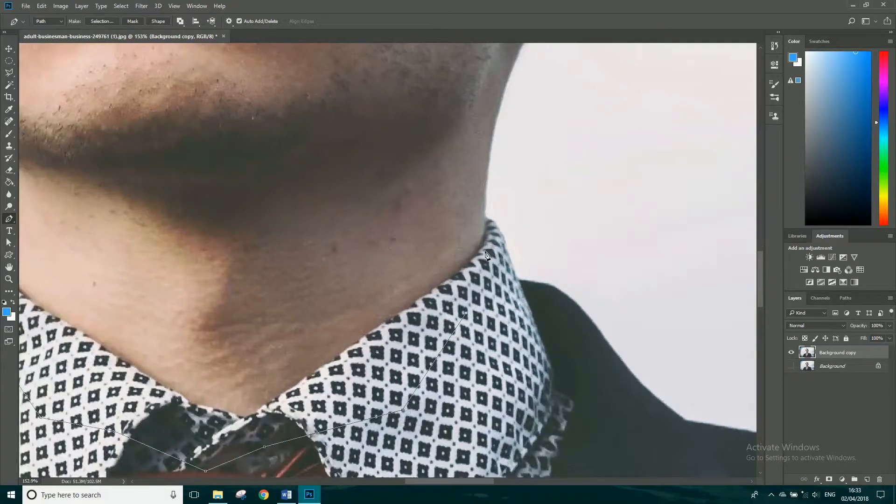
pyautogui.click(485, 252)
pyautogui.click(485, 220)
# Trace the right edge of the neck with curved path segments up to the earlobe
pyautogui.moveTo(511, 91); pyautogui.dragTo(445, 182)
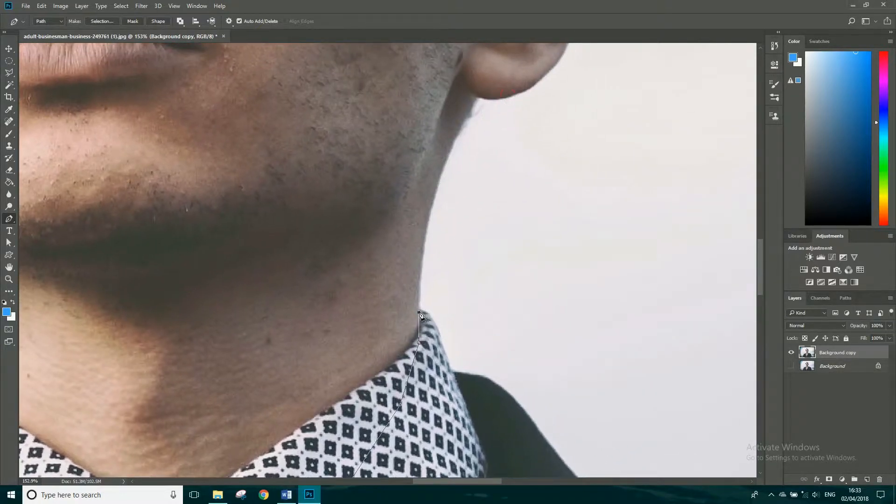
pyautogui.click(455, 141)
pyautogui.moveTo(456, 141); pyautogui.dragTo(492, 70)
pyautogui.moveTo(492, 69); pyautogui.dragTo(492, 69)
pyautogui.click(482, 98)
# Trace the outer edge of the right-hand ear with curved segments from the lobe up to the hairline
pyautogui.scroll(5, 482, 101)
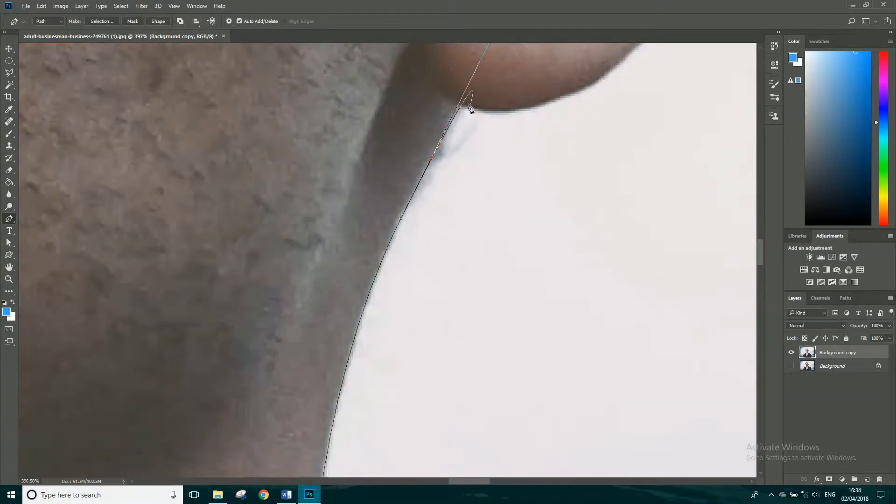
pyautogui.moveTo(514, 111); pyautogui.dragTo(481, 184)
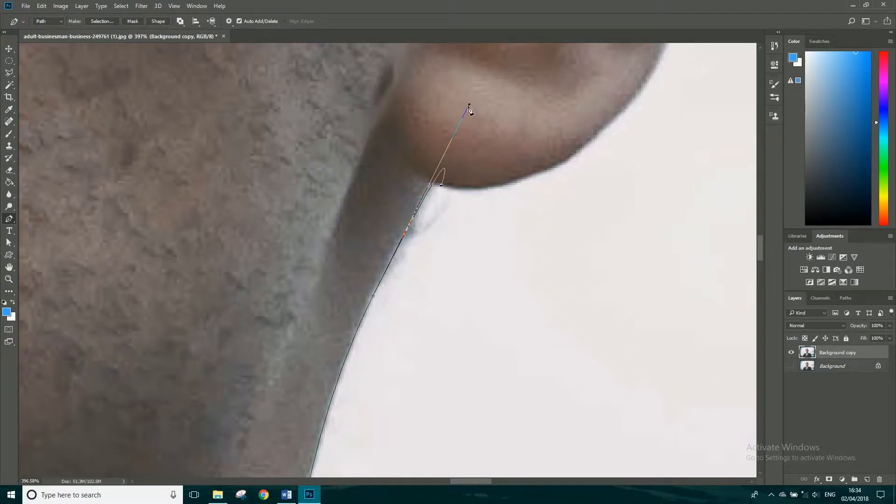
pyautogui.moveTo(469, 105); pyautogui.dragTo(416, 165)
pyautogui.moveTo(587, 142); pyautogui.dragTo(457, 271)
pyautogui.moveTo(478, 178); pyautogui.dragTo(446, 332)
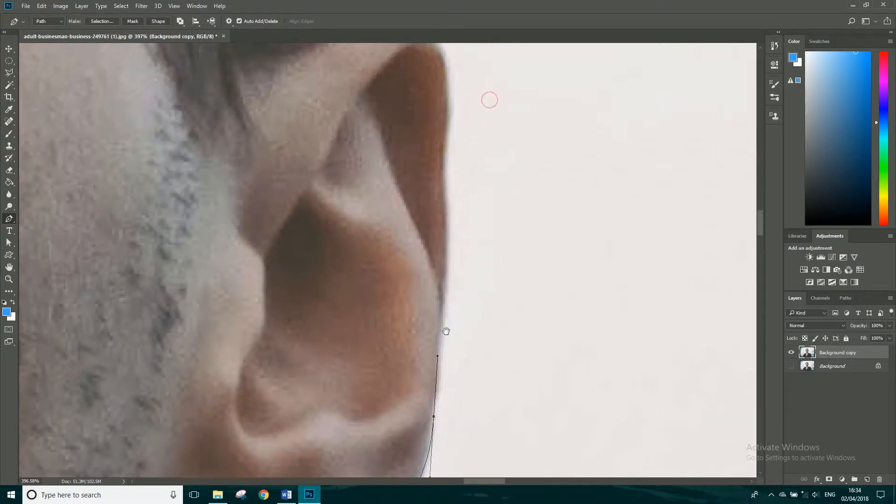
pyautogui.moveTo(446, 195); pyautogui.dragTo(441, 170)
pyautogui.moveTo(449, 127); pyautogui.dragTo(465, 184)
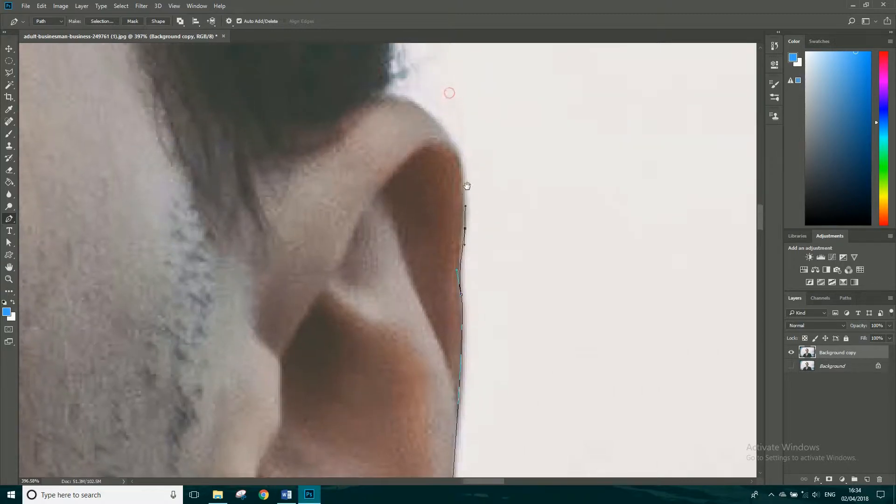
pyautogui.moveTo(386, 95); pyautogui.dragTo(290, 75)
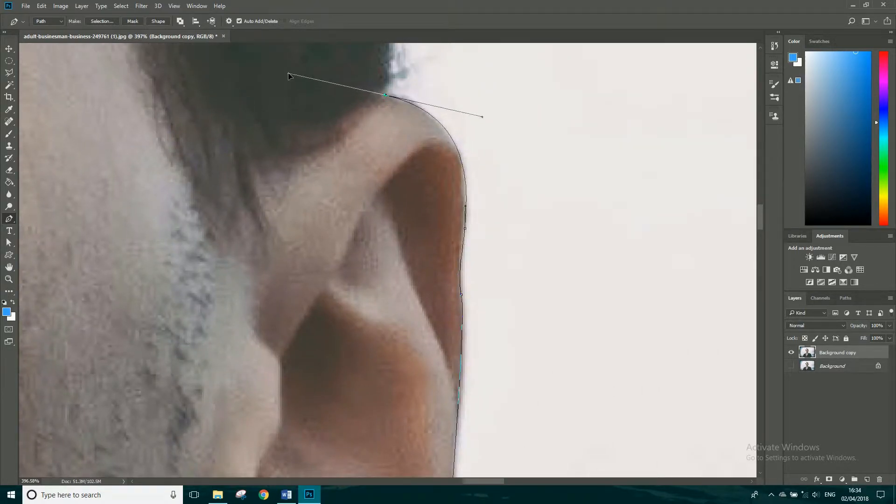
pyautogui.moveTo(404, 82); pyautogui.dragTo(423, 227)
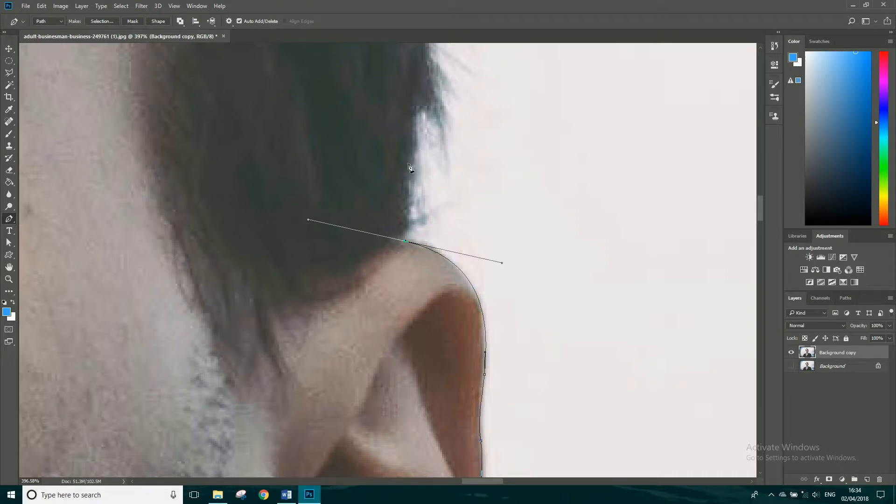
pyautogui.click(417, 111)
pyautogui.moveTo(308, 221); pyautogui.dragTo(402, 239)
pyautogui.scroll(-5, 446, 205)
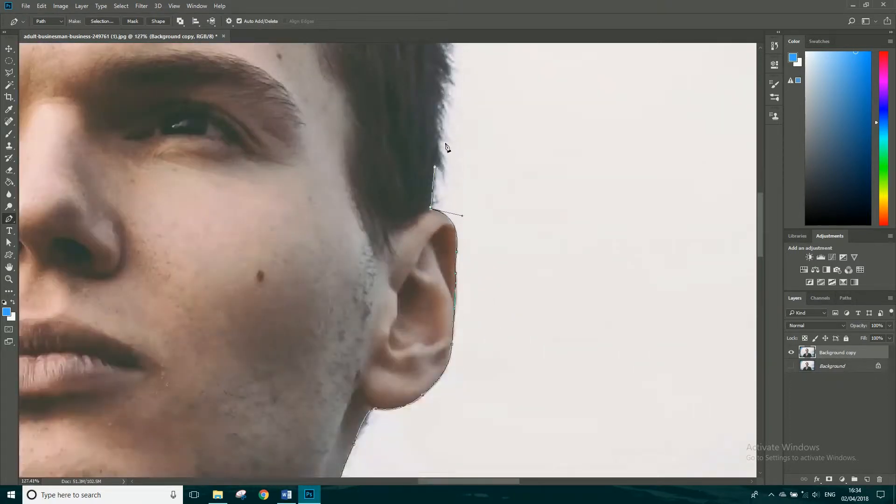
pyautogui.hotkey('ctrl', 'z')
pyautogui.hotkey('ctrl', 'z')
pyautogui.hotkey('ctrl', 'z')
pyautogui.hotkey('ctrl', 'z')
# Extend the path inside the hair from the top of the right-hand ear up and across the forehead
pyautogui.click(386, 161)
pyautogui.click(383, 99)
pyautogui.moveTo(382, 99); pyautogui.dragTo(420, 257)
pyautogui.click(402, 148)
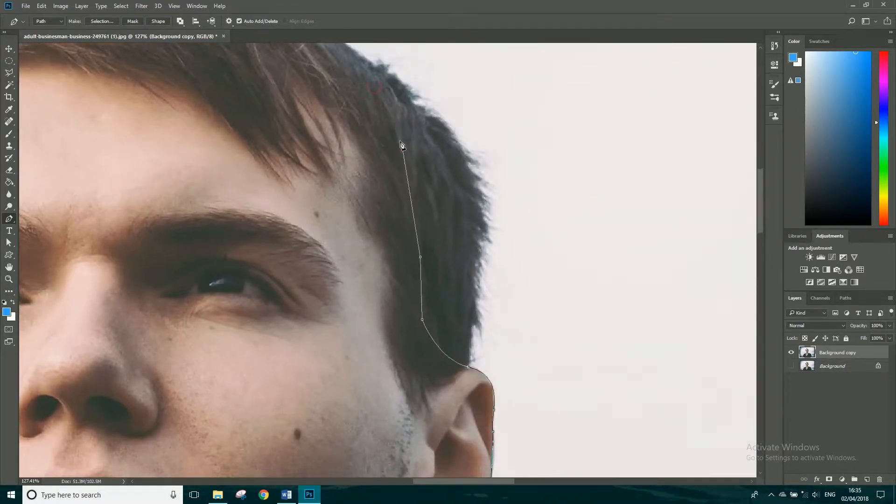
pyautogui.moveTo(378, 110); pyautogui.dragTo(432, 202)
pyautogui.click(395, 162)
pyautogui.click(285, 120)
pyautogui.moveTo(227, 120); pyautogui.dragTo(432, 148)
pyautogui.click(229, 162)
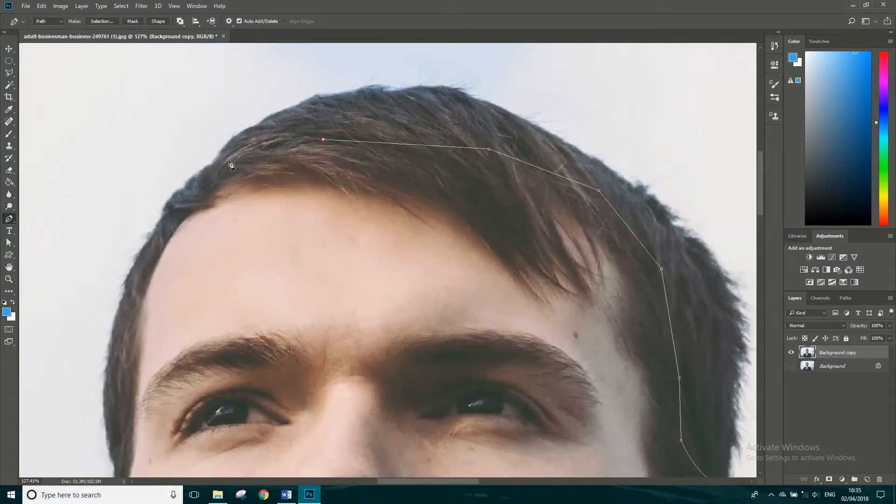
# Carry the path down inside the hair on the left side of the head to the temple
pyautogui.moveTo(210, 189); pyautogui.dragTo(365, 118)
pyautogui.click(349, 132)
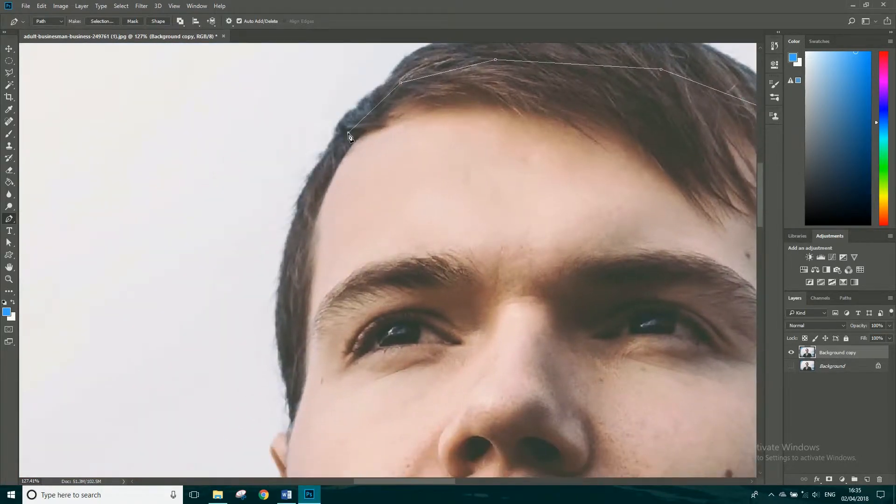
pyautogui.click(314, 193)
pyautogui.moveTo(313, 201); pyautogui.dragTo(345, 108)
pyautogui.click(326, 182)
pyautogui.click(327, 239)
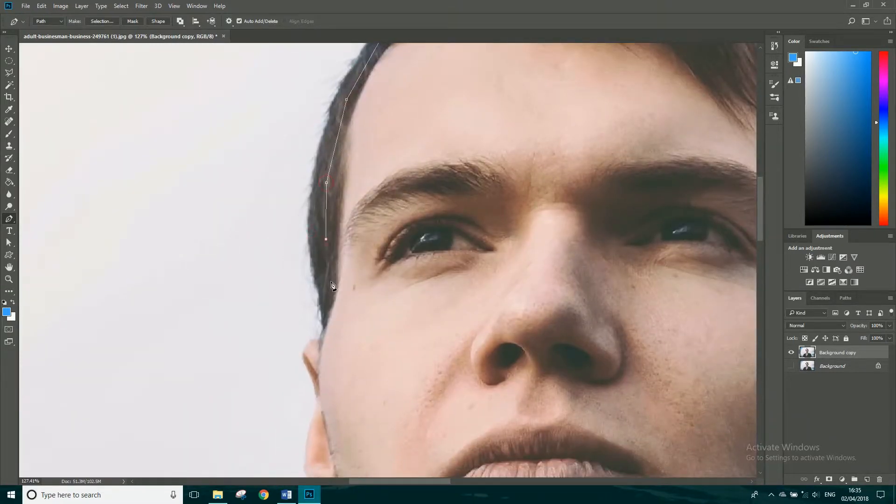
pyautogui.click(327, 302)
pyautogui.moveTo(327, 301); pyautogui.dragTo(442, 175)
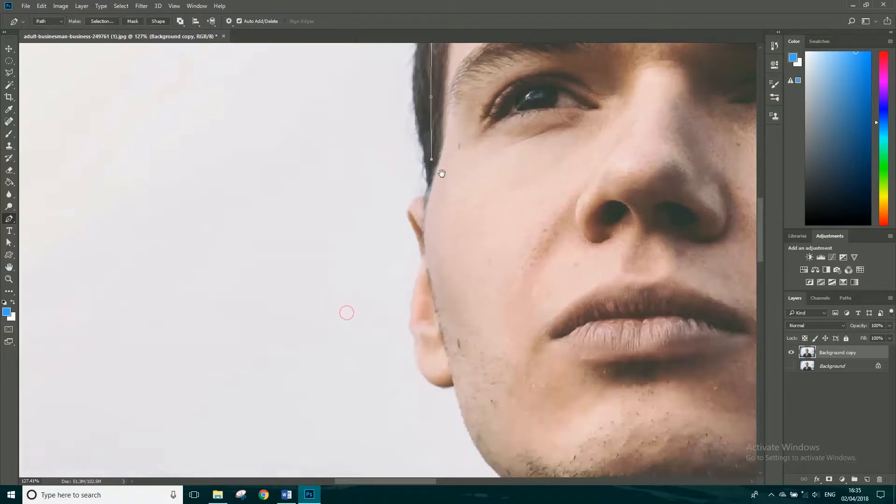
# Trace the outline of the left-hand ear with curved segments from the temple around the lobe
pyautogui.scroll(5, 436, 175)
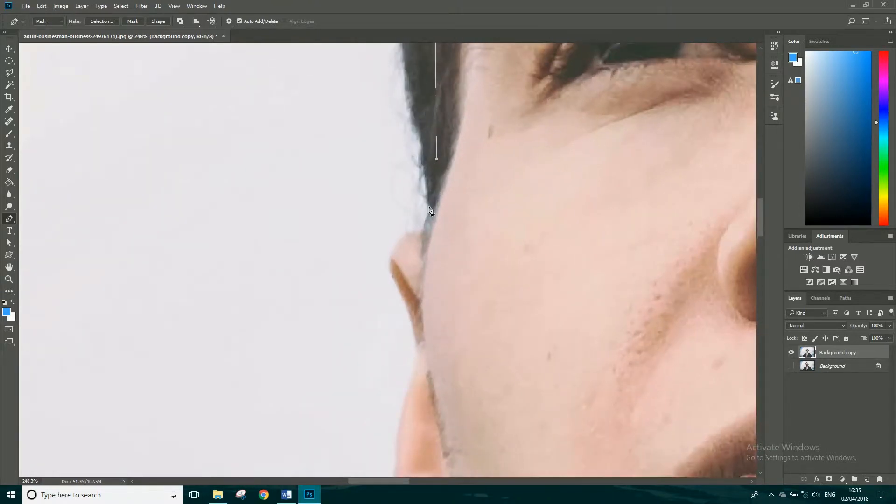
pyautogui.click(426, 231)
pyautogui.moveTo(391, 261); pyautogui.dragTo(392, 294)
pyautogui.click(416, 333)
pyautogui.moveTo(416, 342); pyautogui.dragTo(424, 373)
pyautogui.moveTo(438, 326); pyautogui.dragTo(482, 215)
pyautogui.moveTo(444, 311); pyautogui.dragTo(443, 319)
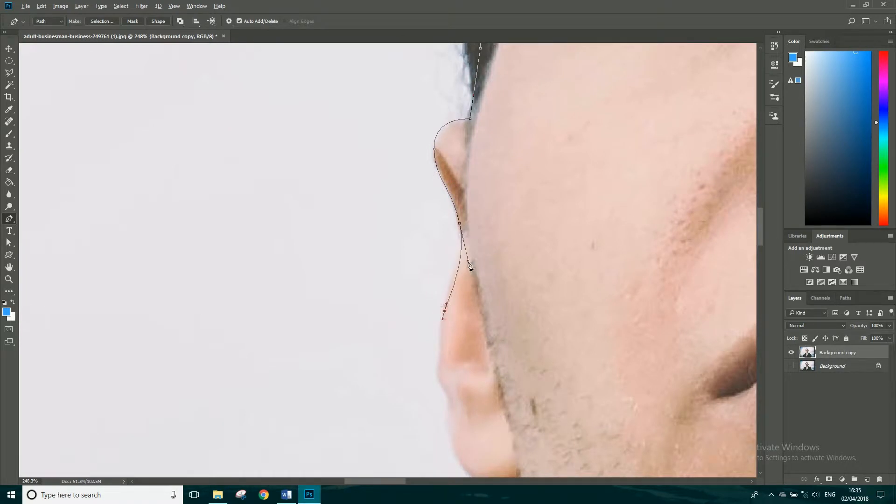
pyautogui.moveTo(468, 262); pyautogui.dragTo(459, 265)
pyautogui.moveTo(467, 371); pyautogui.dragTo(465, 336)
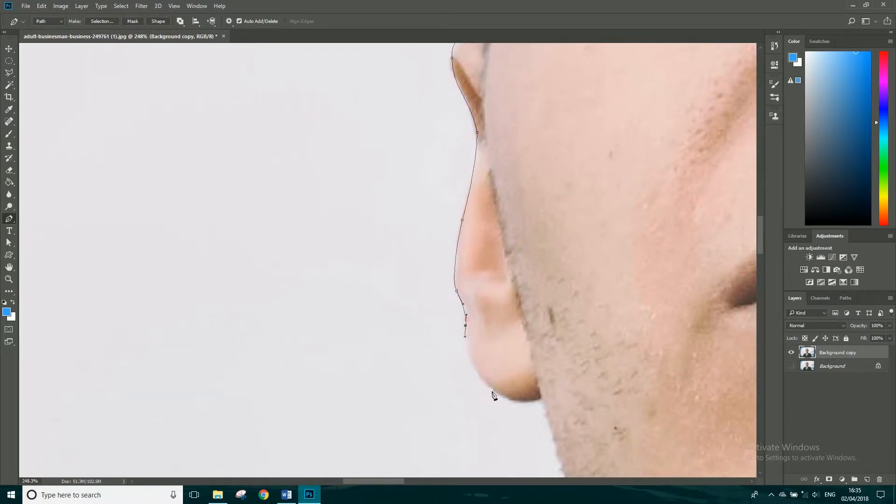
pyautogui.moveTo(495, 391); pyautogui.dragTo(568, 395)
# Follow the jawline from below the left-hand earlobe and close the head path at its starting anchor
pyautogui.scroll(-5, 579, 406)
pyautogui.moveTo(539, 260); pyautogui.dragTo(540, 263)
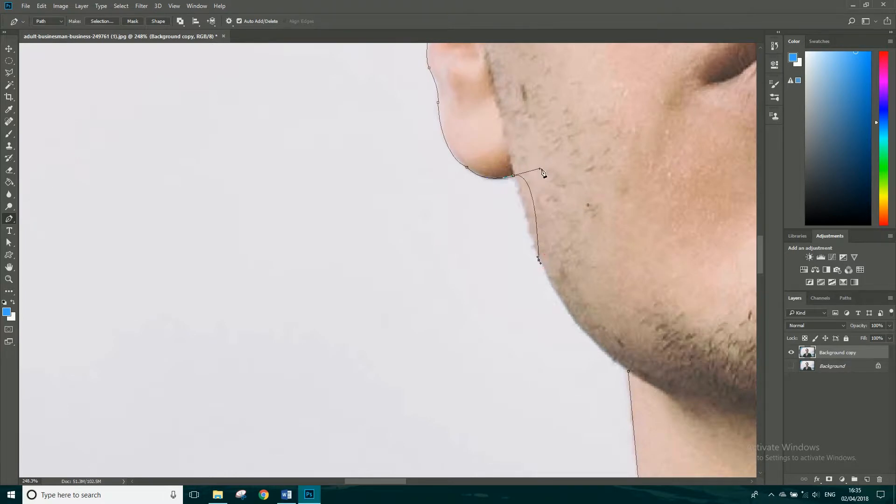
pyautogui.moveTo(541, 171); pyautogui.dragTo(517, 178)
pyautogui.moveTo(629, 372); pyautogui.dragTo(674, 396)
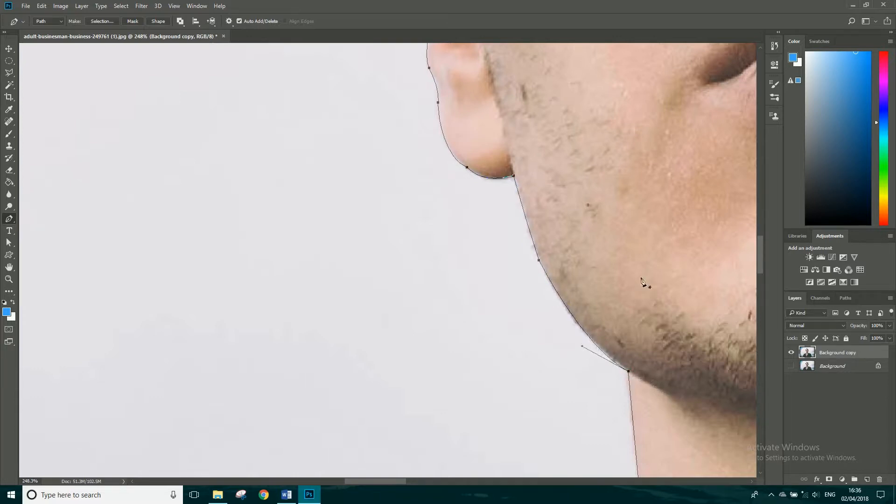
pyautogui.scroll(-10, 637, 276)
pyautogui.scroll(-3, 633, 268)
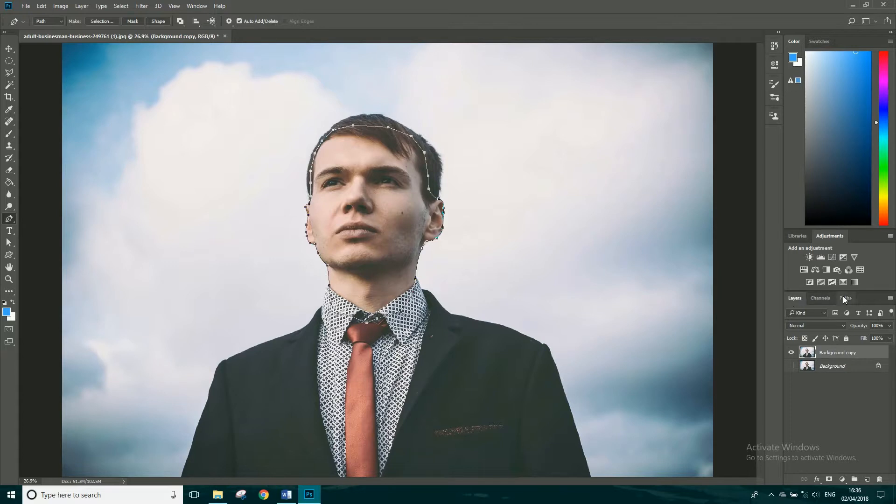
pyautogui.click(53, 21)
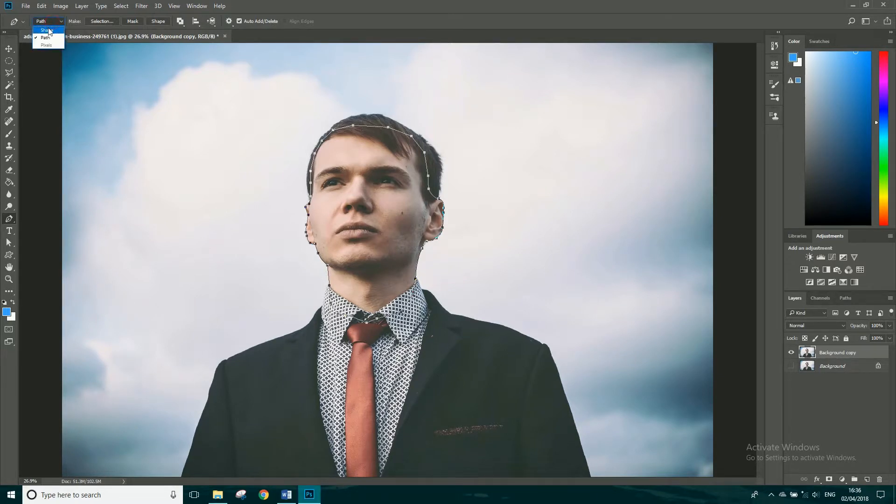
pyautogui.click(49, 27)
pyautogui.click(49, 25)
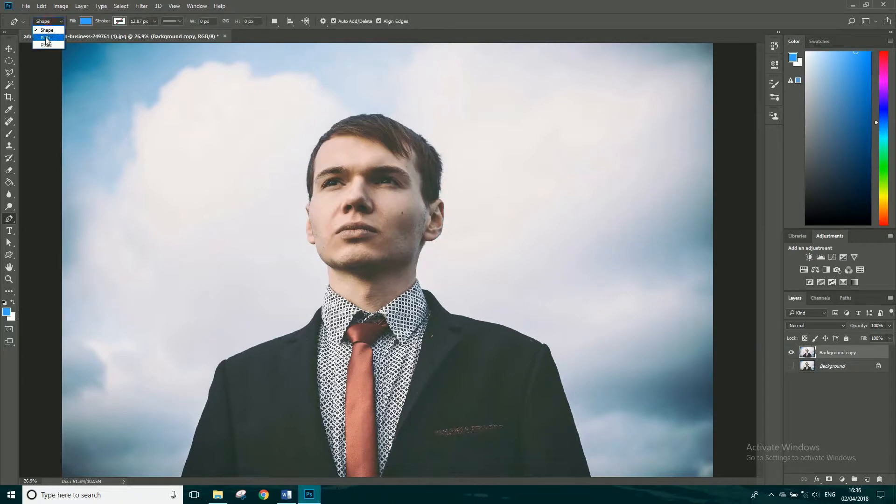
pyautogui.click(45, 41)
pyautogui.hotkey('ctrl', 'z')
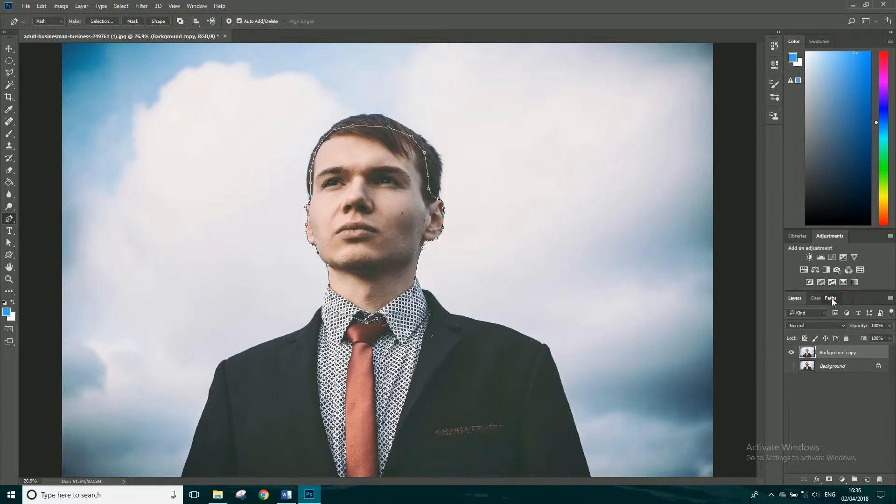
# Save the work path under the name Head and deselect it
pyautogui.click(846, 299)
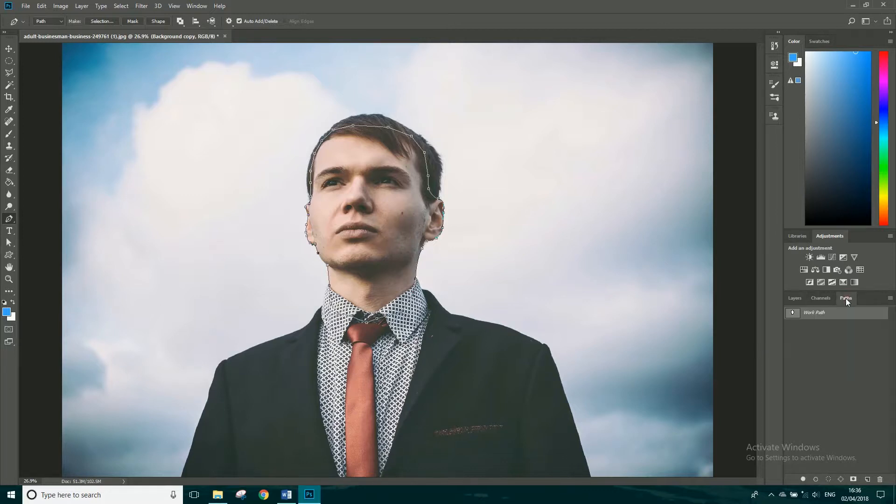
pyautogui.doubleClick(814, 314)
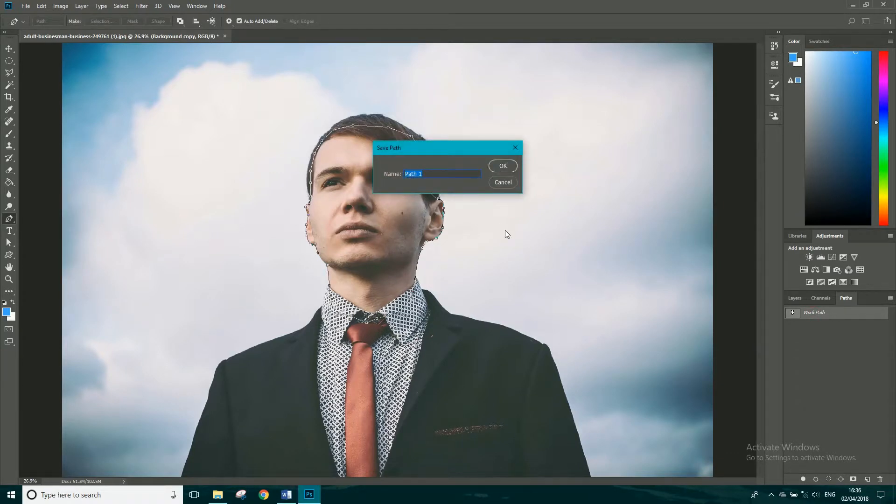
pyautogui.write('Head')
pyautogui.click(499, 165)
pyautogui.click(498, 162)
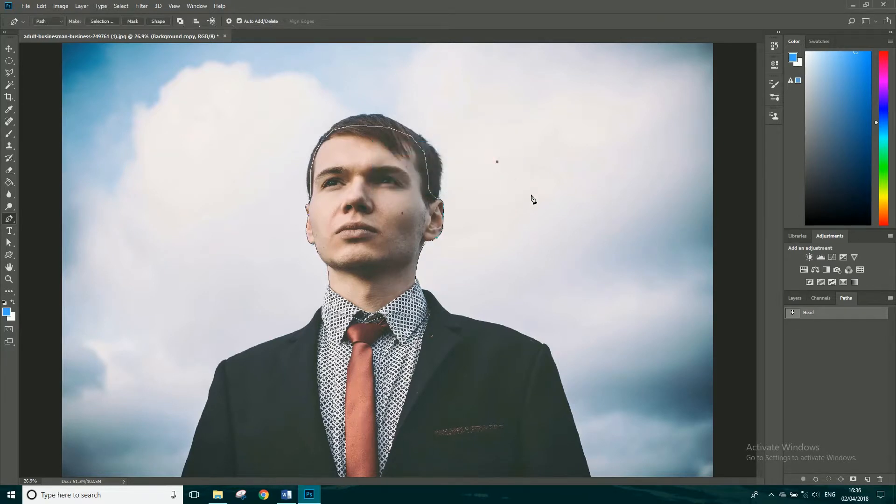
pyautogui.doubleClick(824, 317)
pyautogui.click(825, 368)
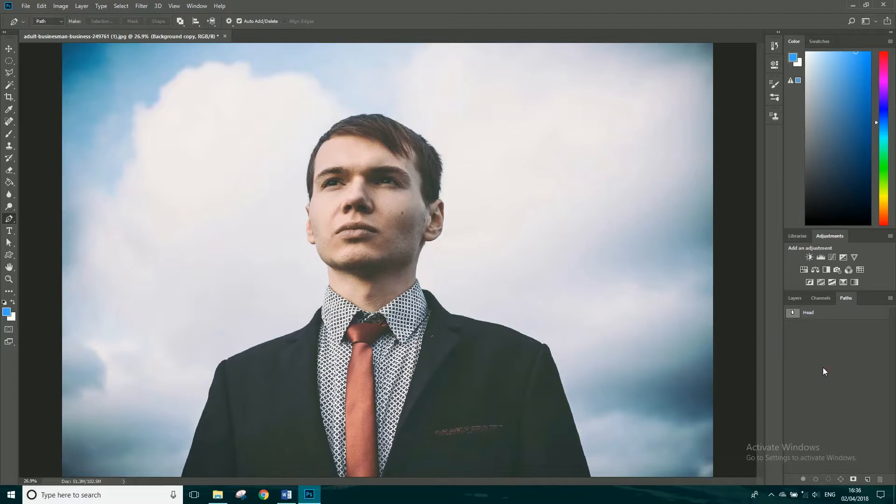
# Load the Head path as a selection and add a new empty layer above Background copy
pyautogui.click(822, 318)
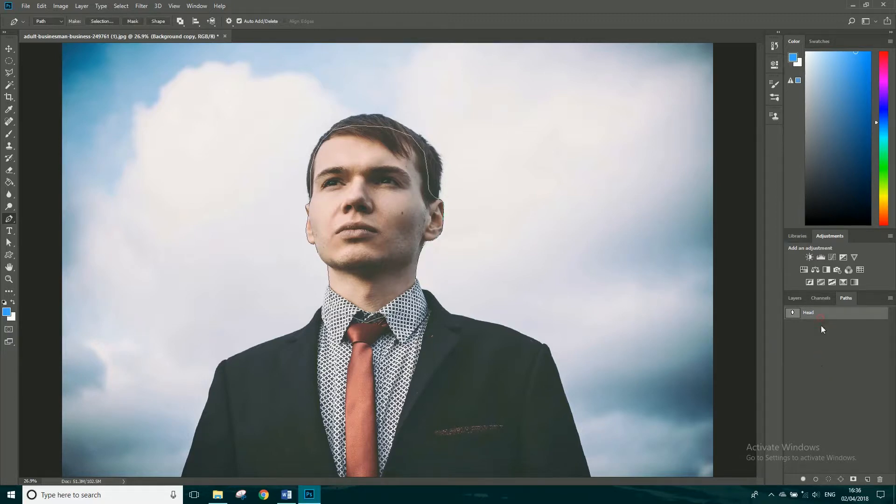
pyautogui.click(828, 481)
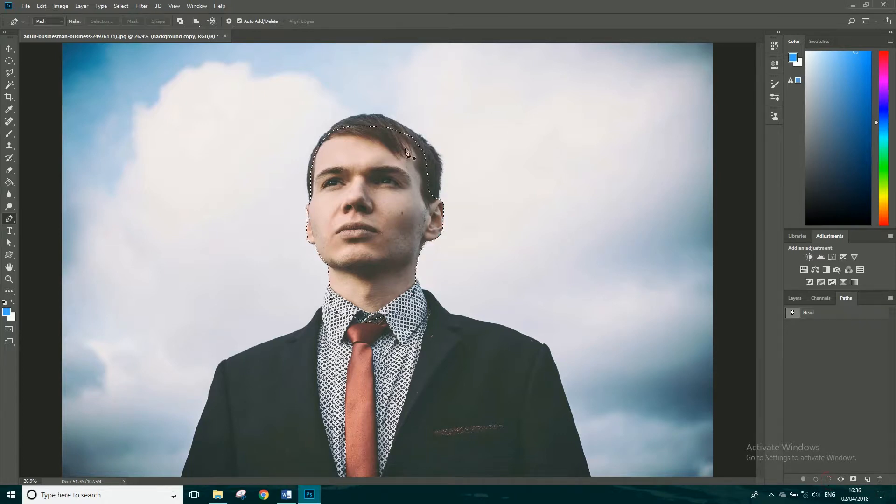
pyautogui.click(794, 299)
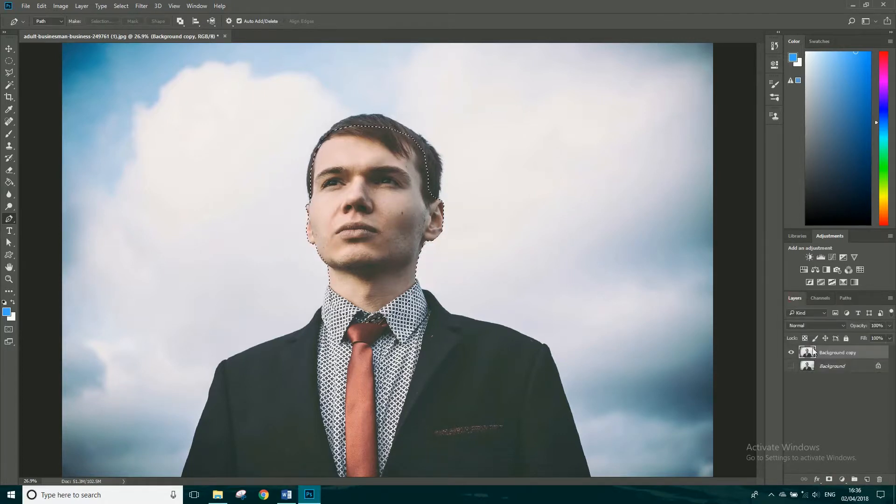
pyautogui.click(867, 479)
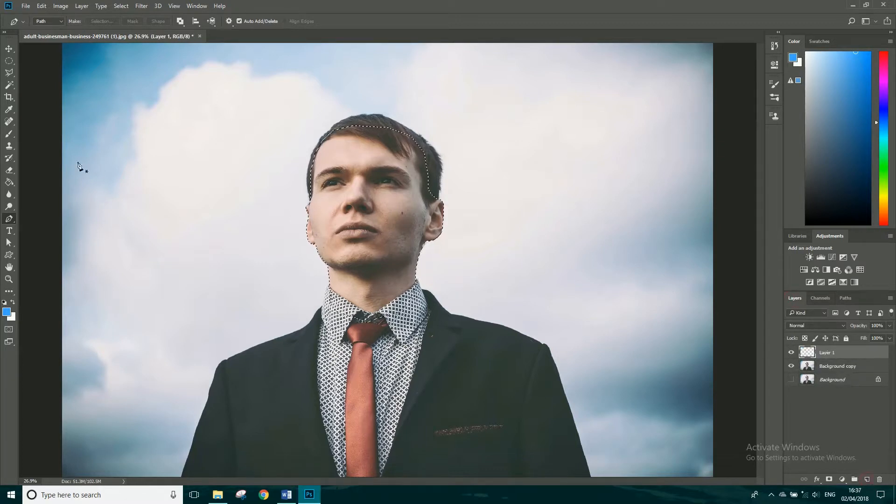
# Fill the head selection on the new layer with a cream paper pattern using the Paint Bucket
pyautogui.click(10, 184)
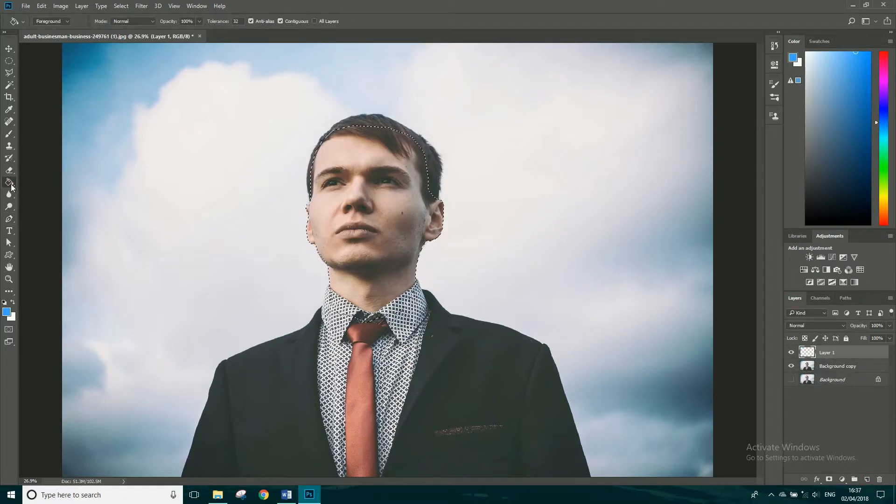
pyautogui.click(46, 21)
pyautogui.click(48, 35)
pyautogui.click(89, 22)
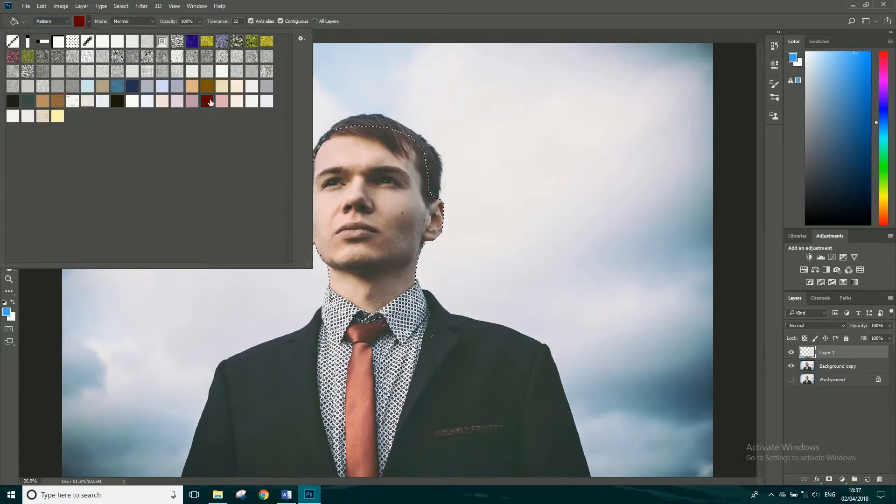
pyautogui.click(234, 88)
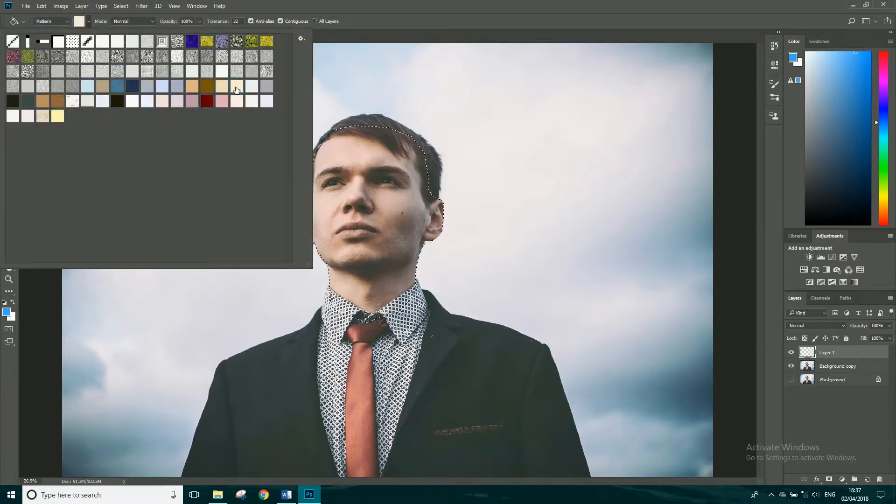
pyautogui.click(368, 162)
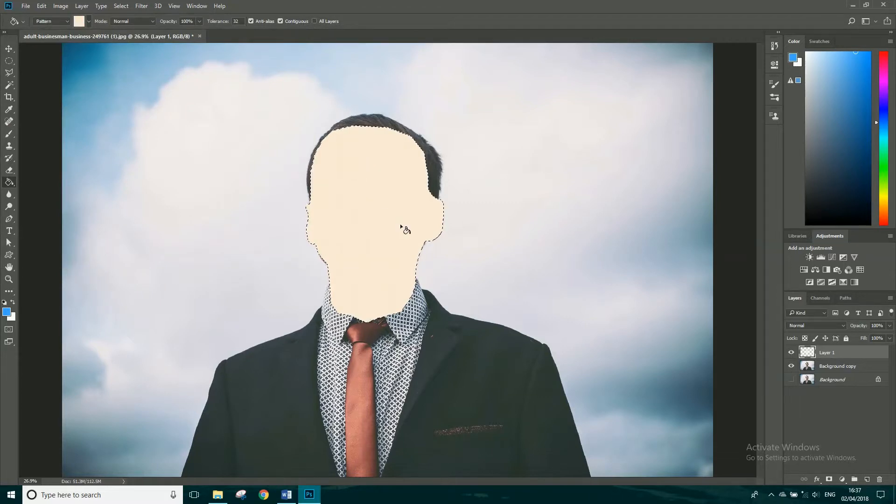
pyautogui.scroll(7, 373, 208)
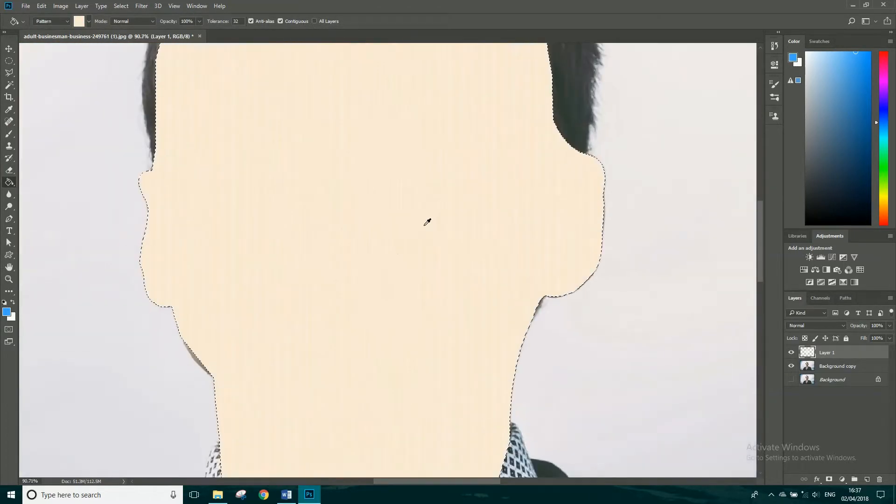
pyautogui.scroll(-7, 379, 193)
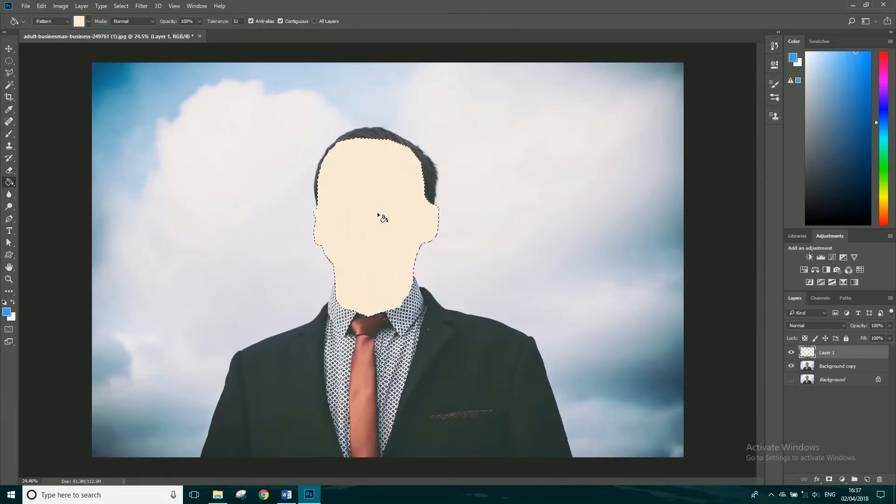
# Try filling the head selection with a pale yellow foreground colour on an extra layer, and delete that layer
pyautogui.click(65, 23)
pyautogui.click(55, 29)
pyautogui.click(6, 312)
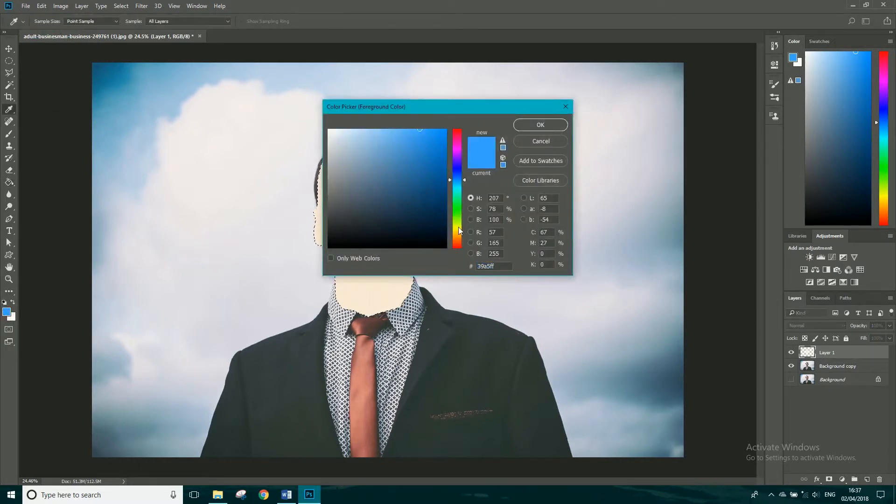
pyautogui.click(458, 227)
pyautogui.moveTo(395, 140); pyautogui.dragTo(364, 124)
pyautogui.click(523, 123)
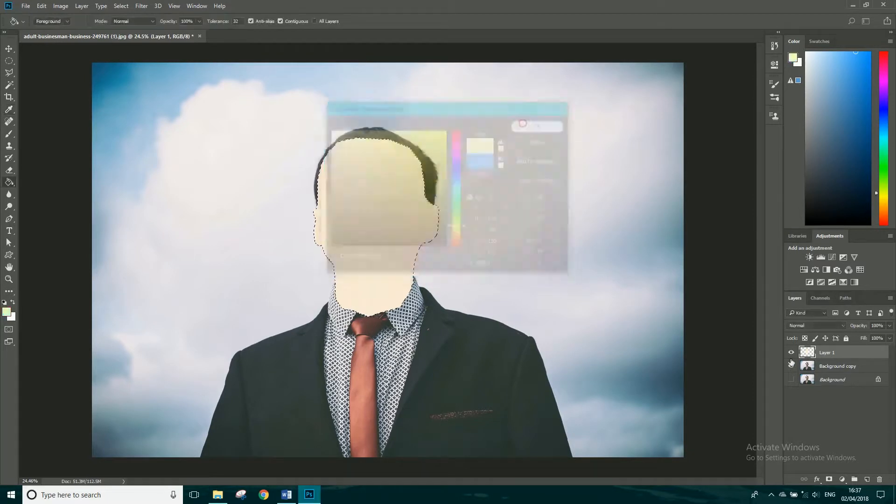
pyautogui.click(867, 480)
pyautogui.click(393, 207)
pyautogui.moveTo(827, 354); pyautogui.dragTo(880, 479)
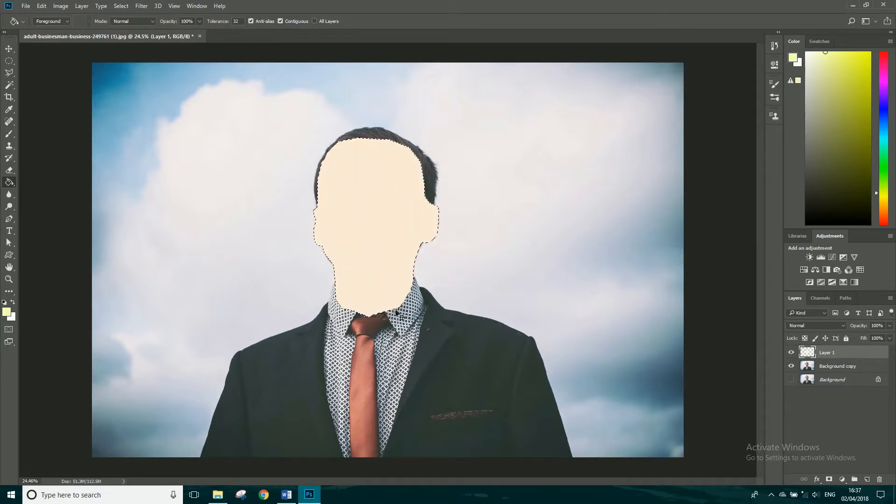
# Deselect the head, rename the filled layer as Skin and hide it
pyautogui.hotkey('ctrl', 'd')
pyautogui.doubleClick(822, 353)
pyautogui.write('Skin')
pyautogui.press('Return')
pyautogui.click(791, 353)
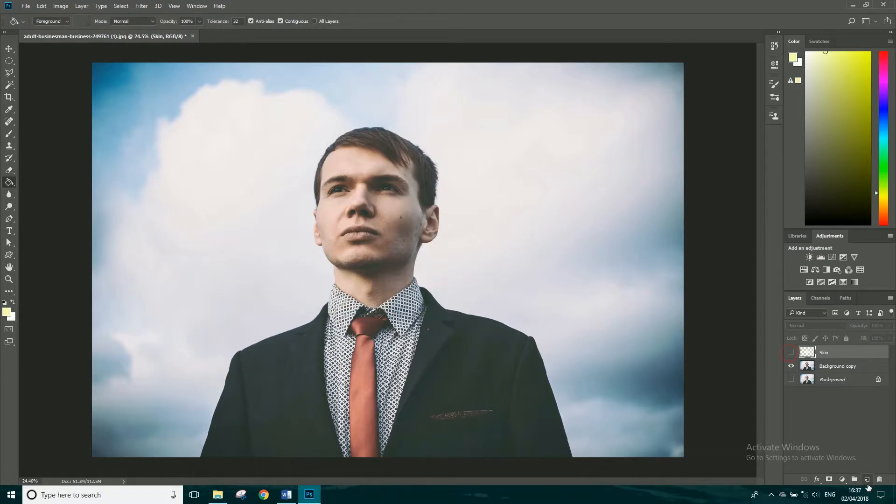
# Start a new Pen path above the left-hand ear and trace the inner hairline up past the temple
pyautogui.click(844, 297)
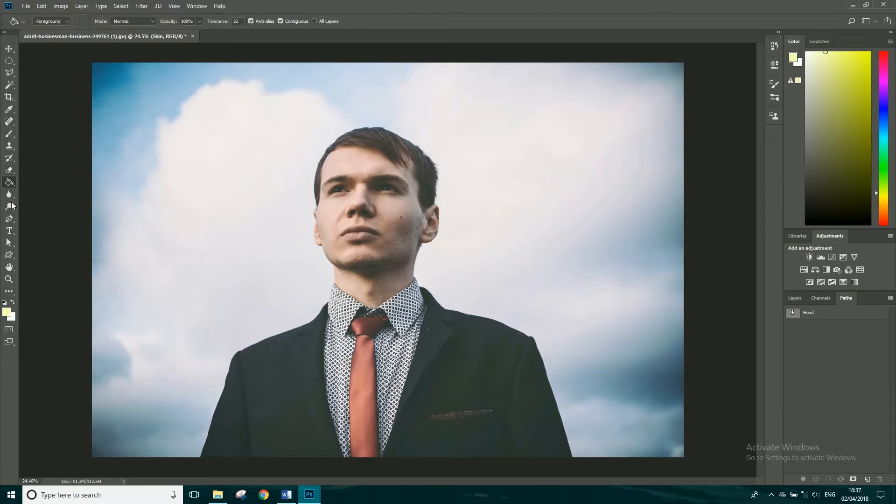
pyautogui.click(8, 219)
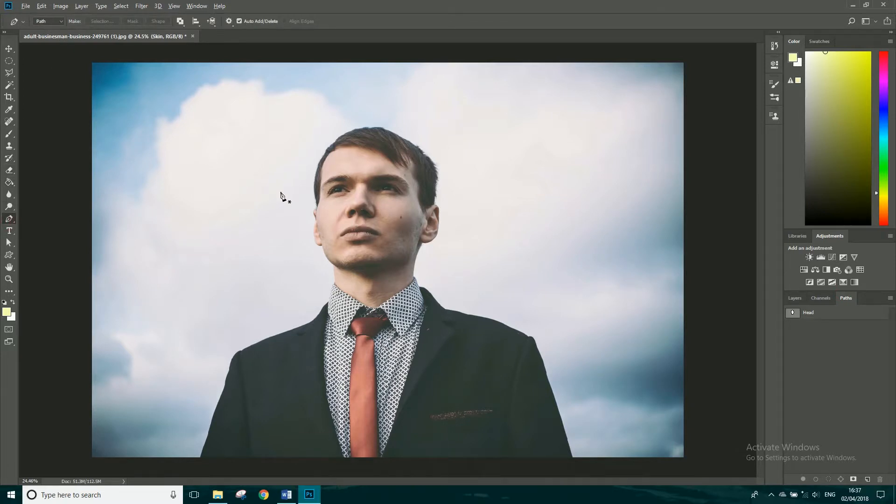
pyautogui.scroll(5, 280, 187)
pyautogui.scroll(4, 324, 202)
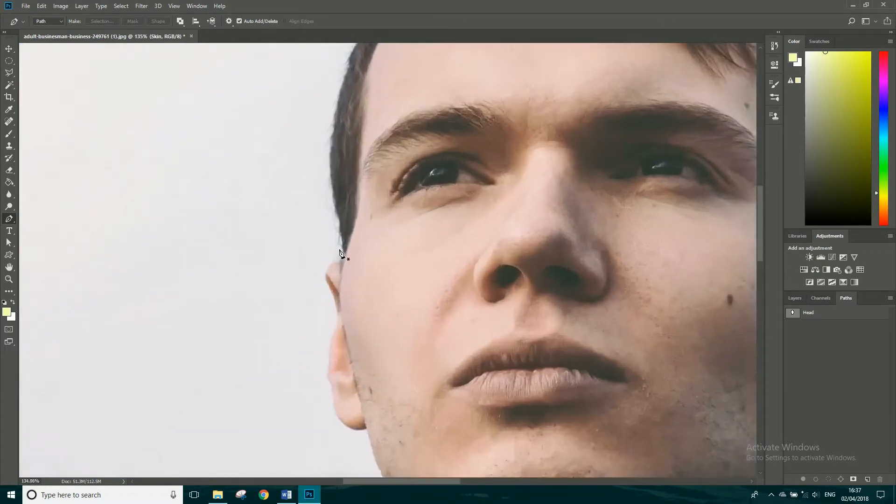
pyautogui.click(347, 256)
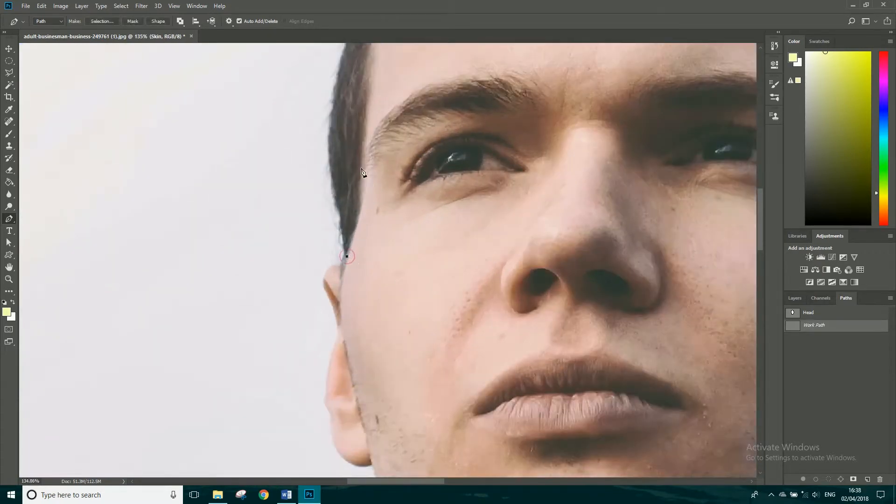
pyautogui.moveTo(362, 161); pyautogui.dragTo(359, 206)
pyautogui.moveTo(365, 146); pyautogui.dragTo(368, 135)
# Continue the path with curved segments across the forehead hairline to the tip of the fringe
pyautogui.moveTo(402, 78); pyautogui.dragTo(408, 161)
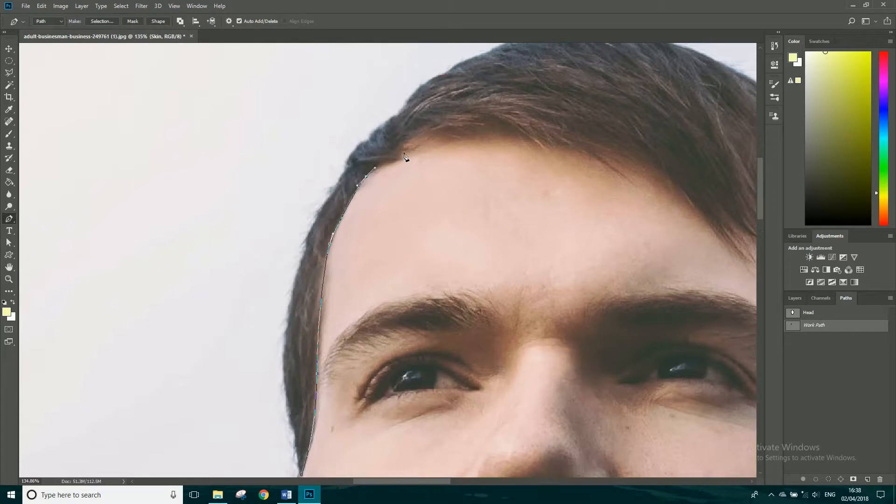
pyautogui.moveTo(529, 137); pyautogui.dragTo(594, 146)
pyautogui.moveTo(673, 180); pyautogui.dragTo(573, 168)
pyautogui.moveTo(526, 185); pyautogui.dragTo(548, 200)
# Trace the ragged fringe strands as a zigzag of pointed segments, adjusting the handles for sharp corners
pyautogui.click(516, 142)
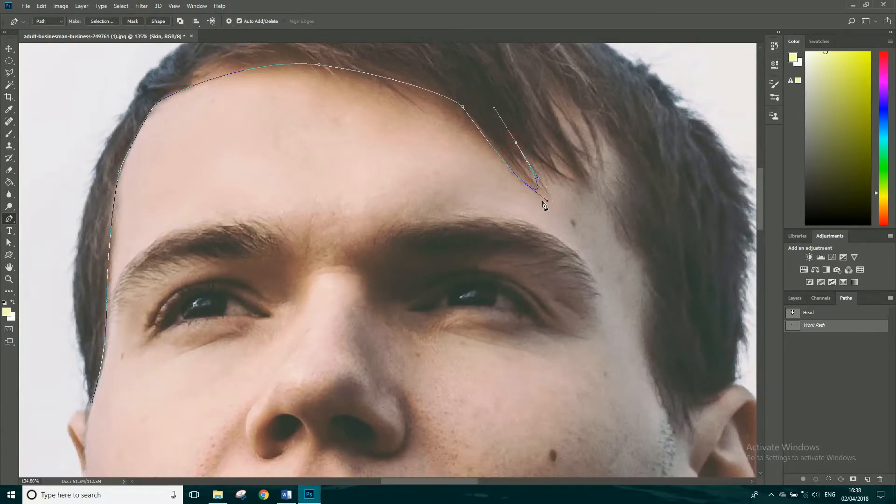
pyautogui.moveTo(548, 201); pyautogui.dragTo(525, 185)
pyautogui.moveTo(495, 109); pyautogui.dragTo(547, 121)
pyautogui.moveTo(582, 178); pyautogui.dragTo(591, 196)
pyautogui.moveTo(548, 119); pyautogui.dragTo(543, 86)
pyautogui.moveTo(592, 197); pyautogui.dragTo(593, 178)
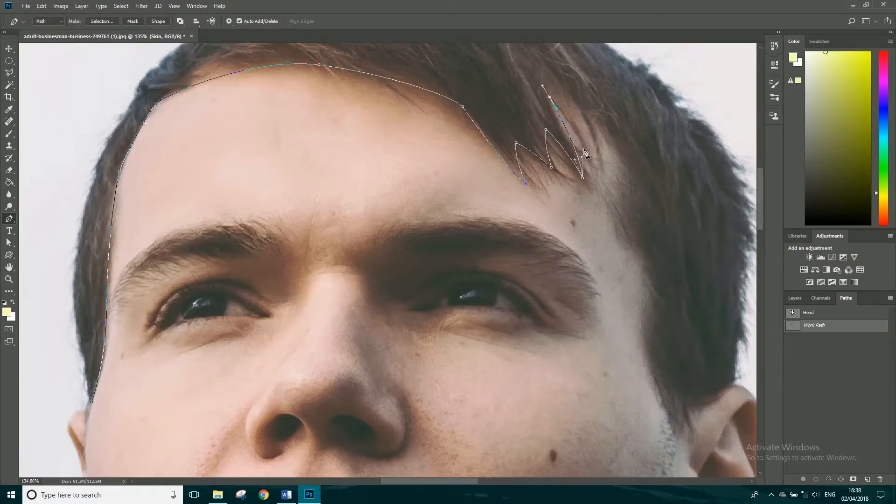
pyautogui.moveTo(589, 163); pyautogui.dragTo(592, 181)
pyautogui.click(567, 107)
pyautogui.moveTo(601, 156); pyautogui.dragTo(593, 149)
# Carry the path down the right-hand hairline, around the sideburn tip and up to the top of the ear
pyautogui.moveTo(615, 137); pyautogui.dragTo(632, 167)
pyautogui.moveTo(550, 96); pyautogui.dragTo(563, 106)
pyautogui.moveTo(642, 229); pyautogui.dragTo(644, 242)
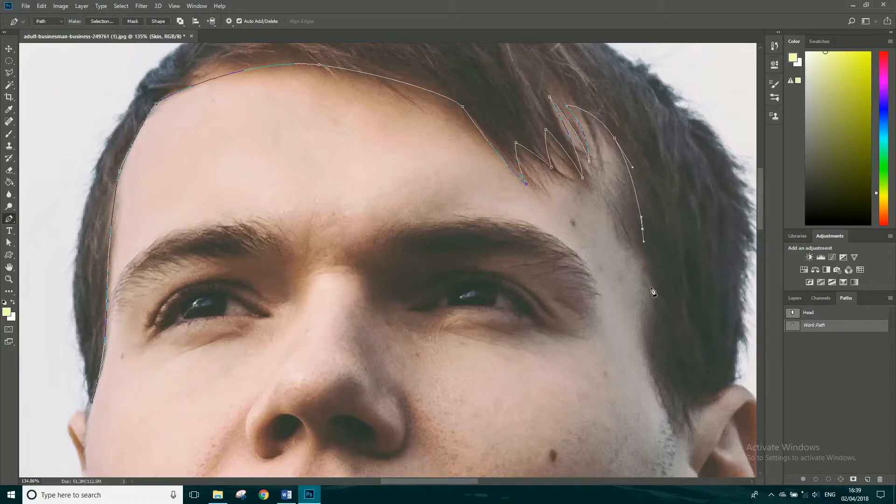
pyautogui.moveTo(652, 304); pyautogui.dragTo(653, 320)
pyautogui.moveTo(656, 388); pyautogui.dragTo(659, 400)
pyautogui.click(678, 435)
pyautogui.moveTo(693, 418); pyautogui.dragTo(702, 401)
pyautogui.click(733, 386)
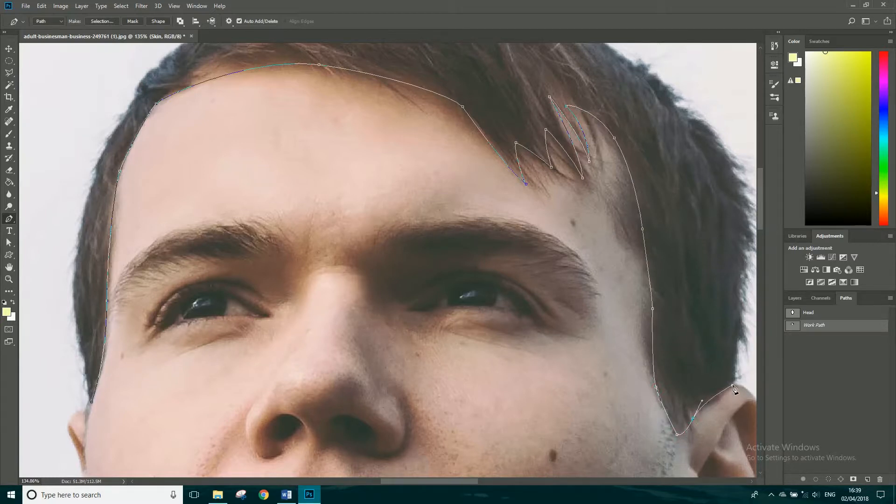
# Trace the outer edge of the hair from the right-hand ear up to the crown
pyautogui.moveTo(704, 310); pyautogui.dragTo(526, 266)
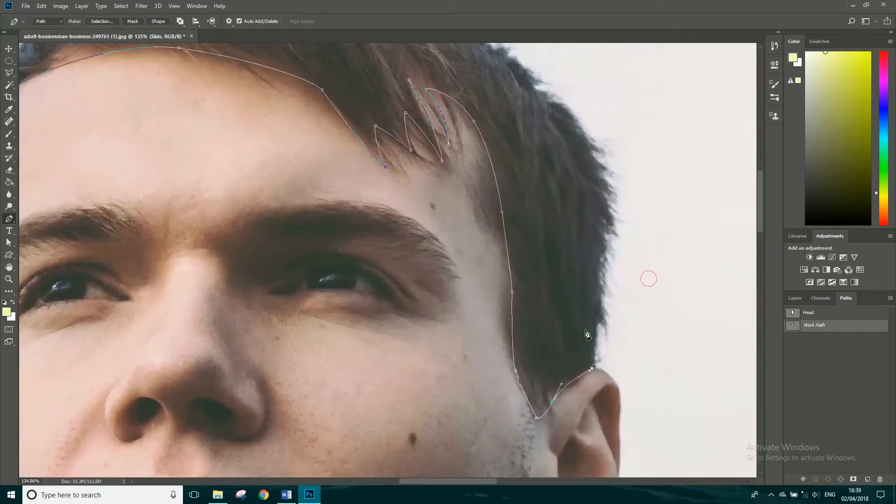
pyautogui.moveTo(601, 325); pyautogui.dragTo(603, 289)
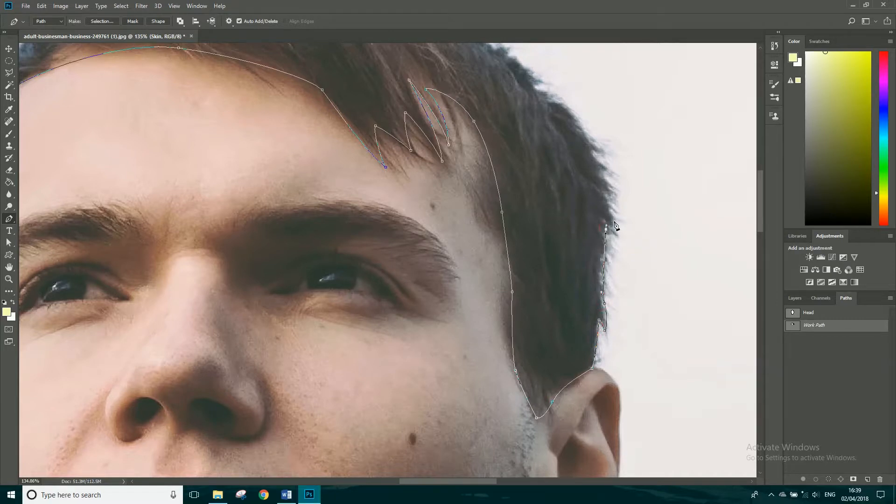
pyautogui.moveTo(613, 228); pyautogui.dragTo(614, 232)
pyautogui.moveTo(608, 202); pyautogui.dragTo(608, 201)
pyautogui.moveTo(564, 104); pyautogui.dragTo(551, 191)
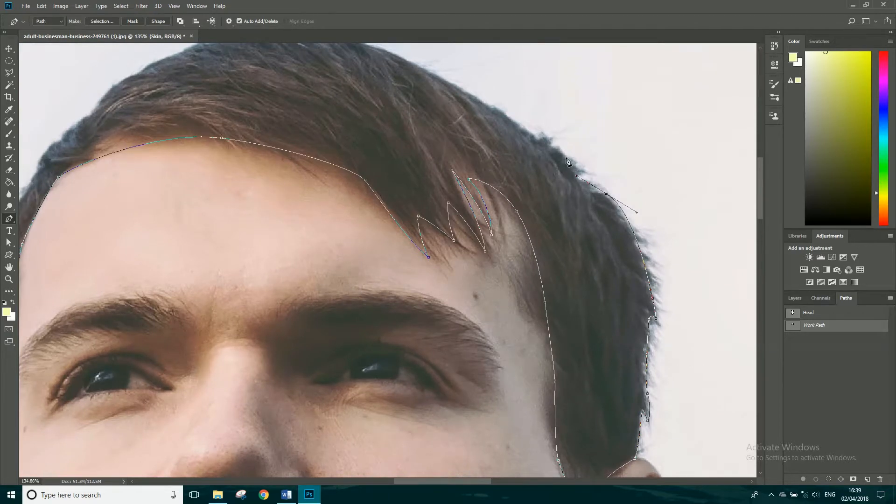
pyautogui.moveTo(474, 113); pyautogui.dragTo(578, 191)
pyautogui.moveTo(465, 118); pyautogui.dragTo(427, 112)
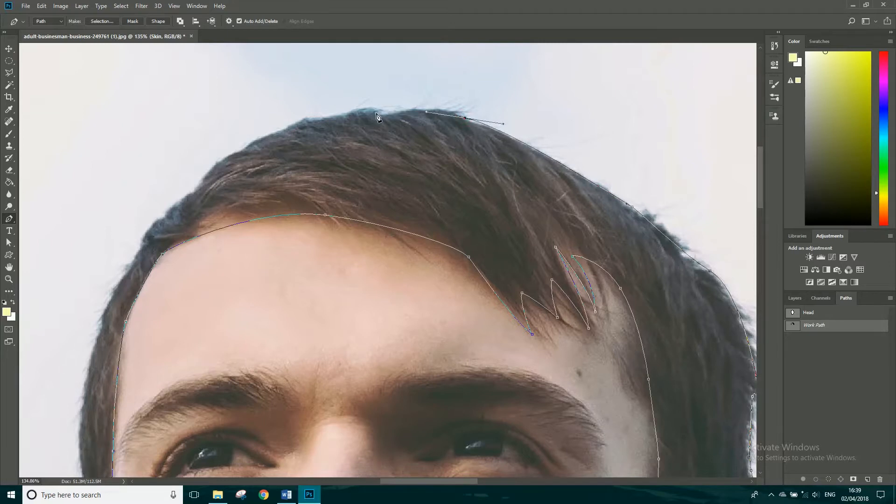
# Continue the outer hair outline over the top of the head and down its upper left-hand edge
pyautogui.moveTo(293, 124); pyautogui.dragTo(182, 149)
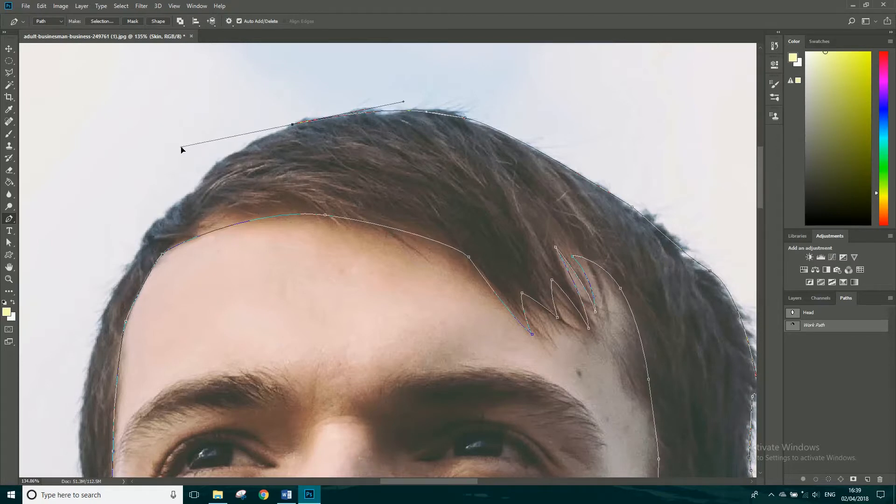
pyautogui.click(209, 170)
pyautogui.moveTo(180, 150); pyautogui.dragTo(258, 135)
pyautogui.click(194, 190)
pyautogui.click(174, 203)
pyautogui.click(164, 217)
pyautogui.click(153, 223)
pyautogui.click(142, 243)
pyautogui.click(136, 256)
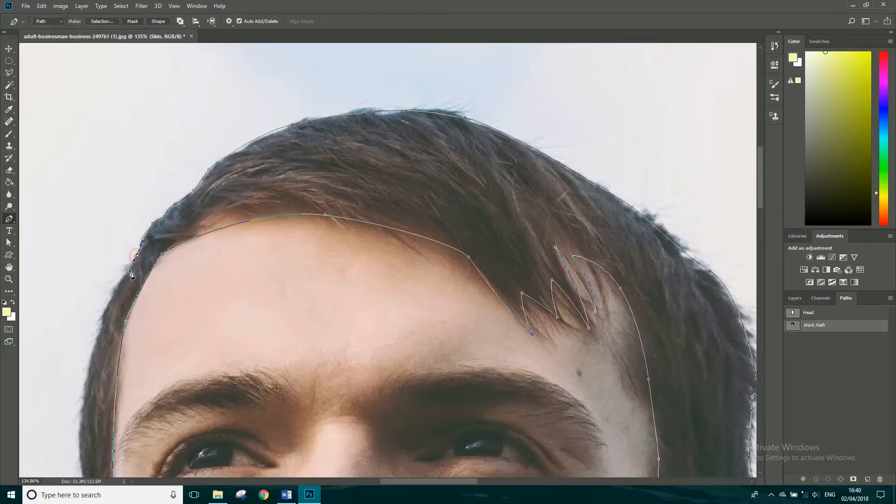
# Follow the outer hair edge down the left-hand side and close the path at its starting anchor above the ear
pyautogui.click(128, 270)
pyautogui.click(114, 288)
pyautogui.click(103, 311)
pyautogui.click(101, 329)
pyautogui.click(93, 344)
pyautogui.moveTo(111, 371); pyautogui.dragTo(275, 193)
pyautogui.moveTo(244, 231); pyautogui.dragTo(244, 242)
pyautogui.moveTo(244, 294); pyautogui.dragTo(246, 308)
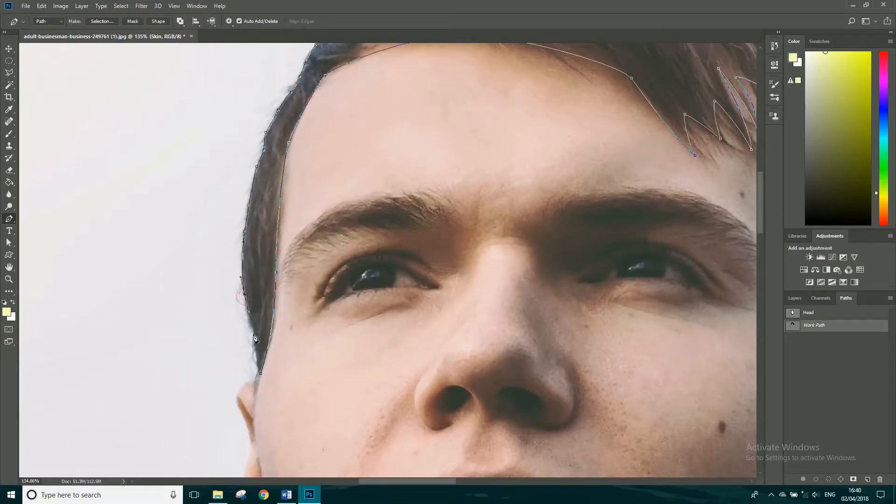
pyautogui.click(255, 356)
pyautogui.click(261, 375)
# Save the work path under the name Hair and load it as a selection
pyautogui.doubleClick(815, 326)
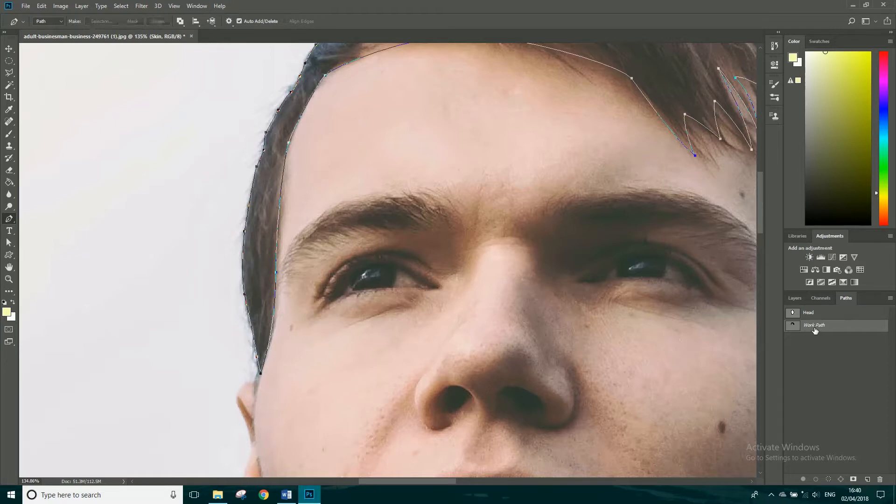
pyautogui.write('Hair')
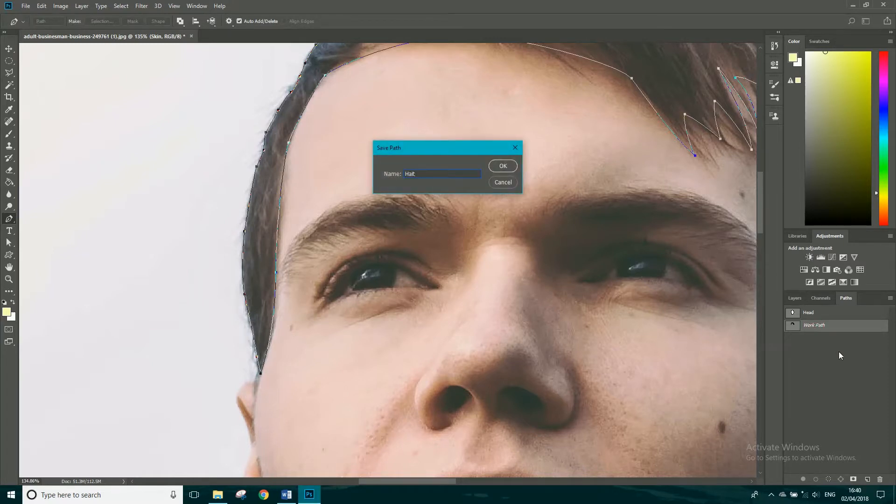
pyautogui.click(504, 165)
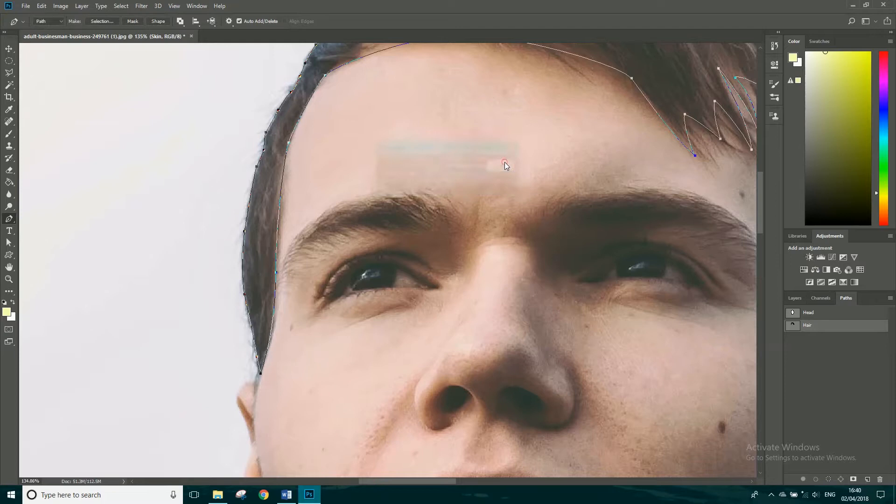
pyautogui.click(829, 480)
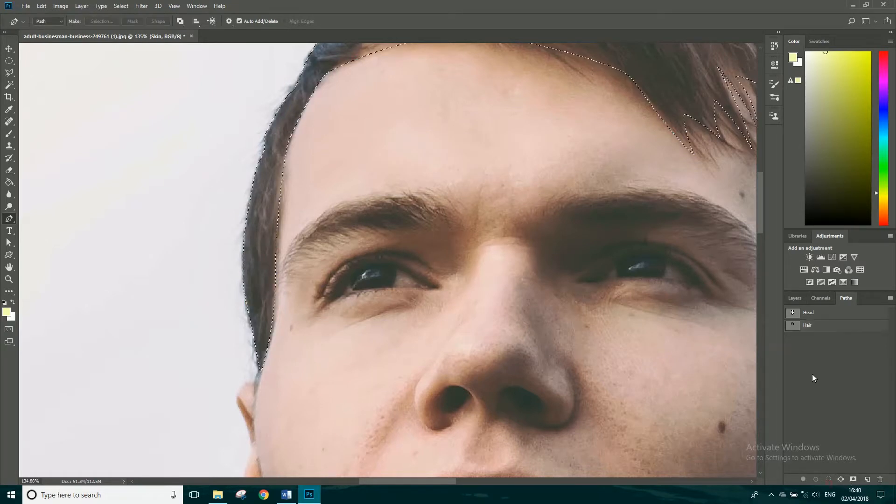
# Add a new layer above Skin and name it Hair
pyautogui.click(795, 299)
pyautogui.click(867, 480)
pyautogui.doubleClick(828, 353)
pyautogui.write('Hair')
pyautogui.click(801, 424)
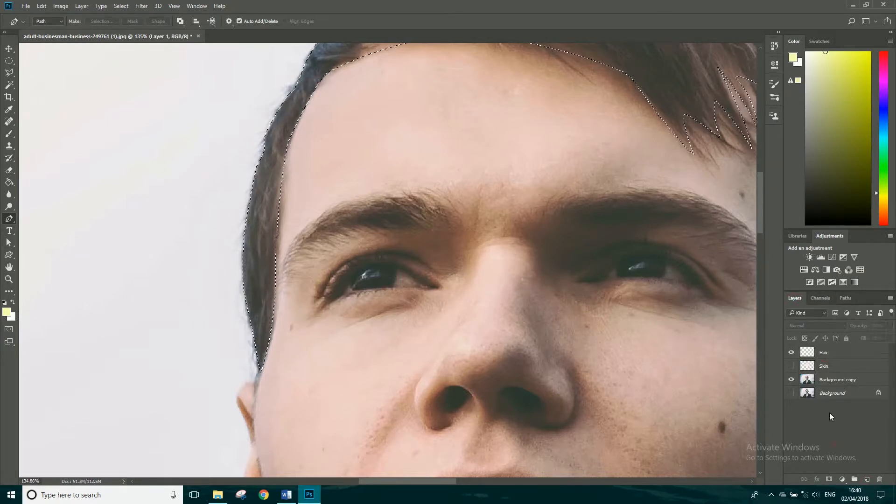
# Fill the hair selection on the Hair layer with the brown textured pattern using the Paint Bucket
pyautogui.click(827, 354)
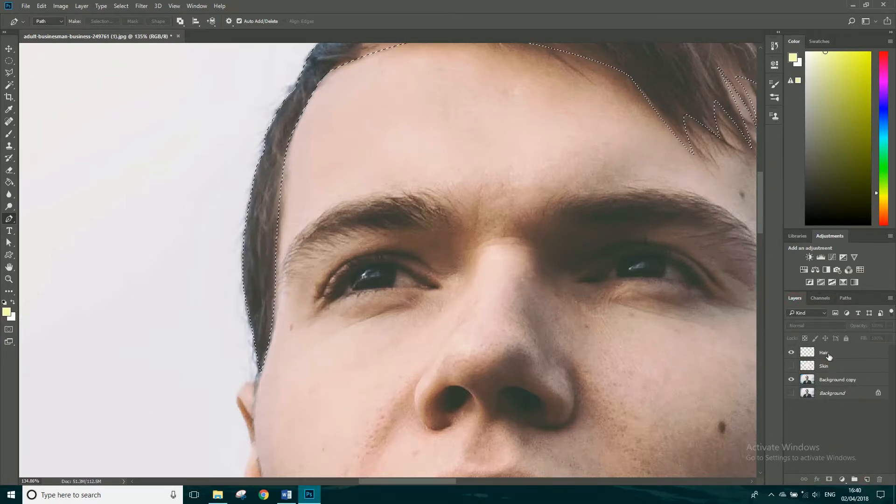
pyautogui.click(9, 182)
pyautogui.click(56, 34)
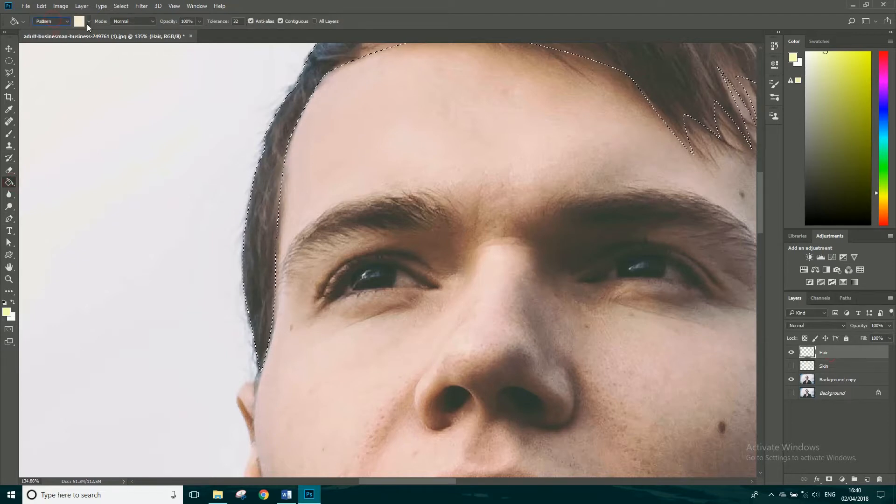
pyautogui.click(88, 21)
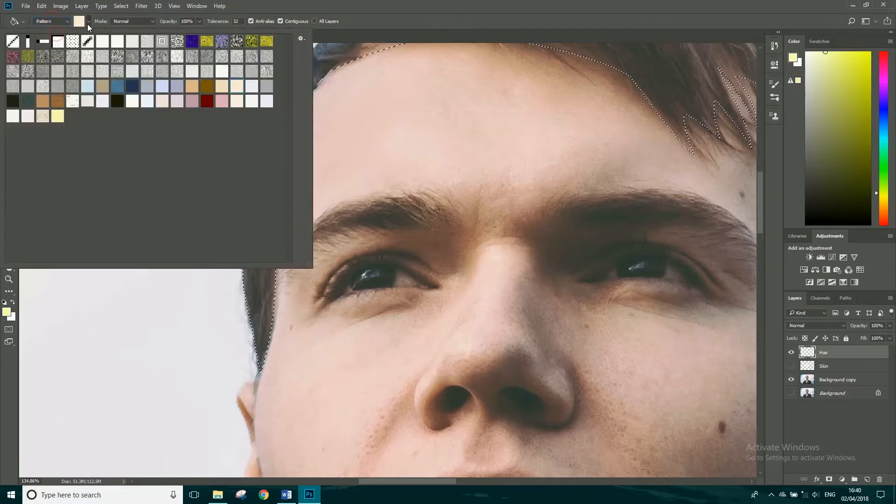
pyautogui.click(58, 104)
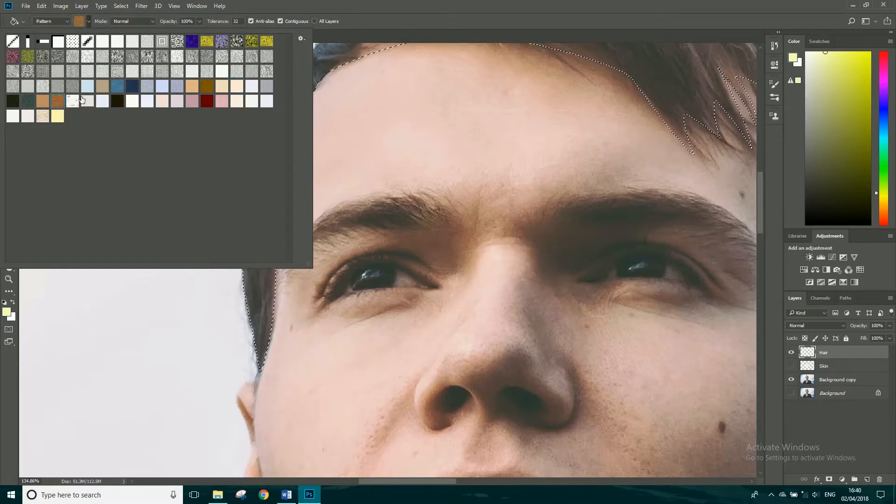
pyautogui.click(690, 66)
pyautogui.click(690, 66)
pyautogui.scroll(-5, 577, 248)
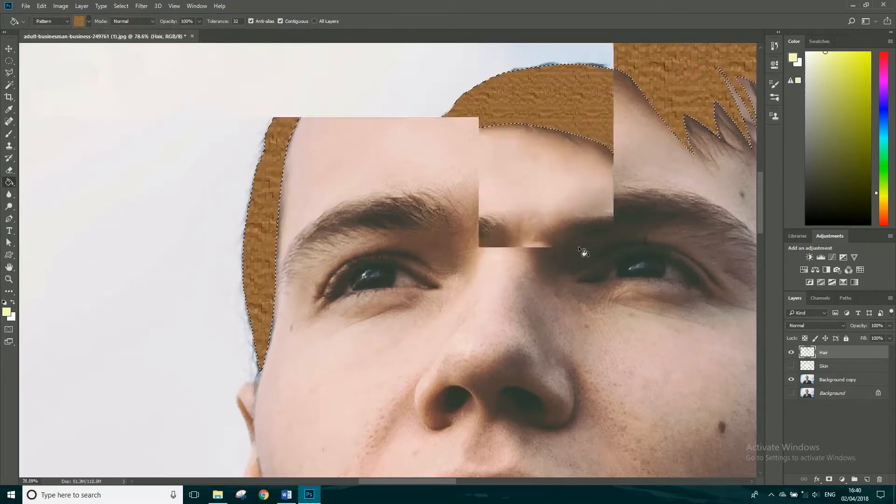
# Show the Skin layer, clear the hair selection and switch the Hair layer off and on to compare
pyautogui.click(792, 367)
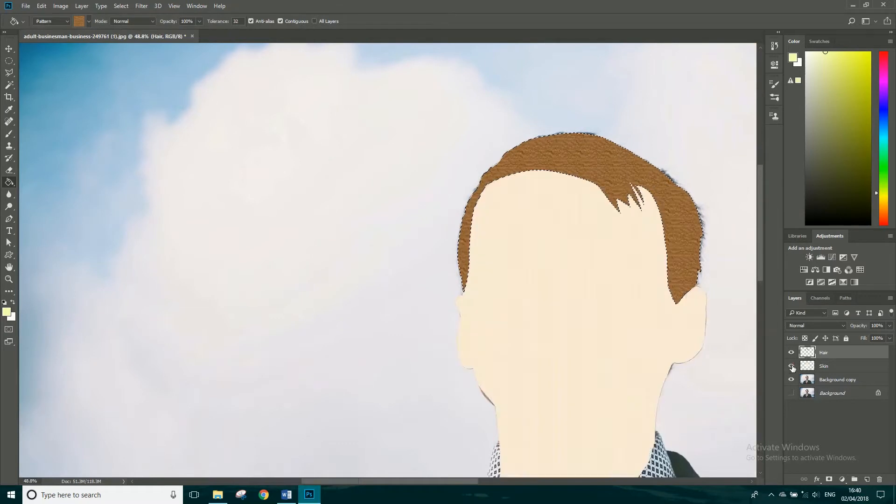
pyautogui.click(791, 352)
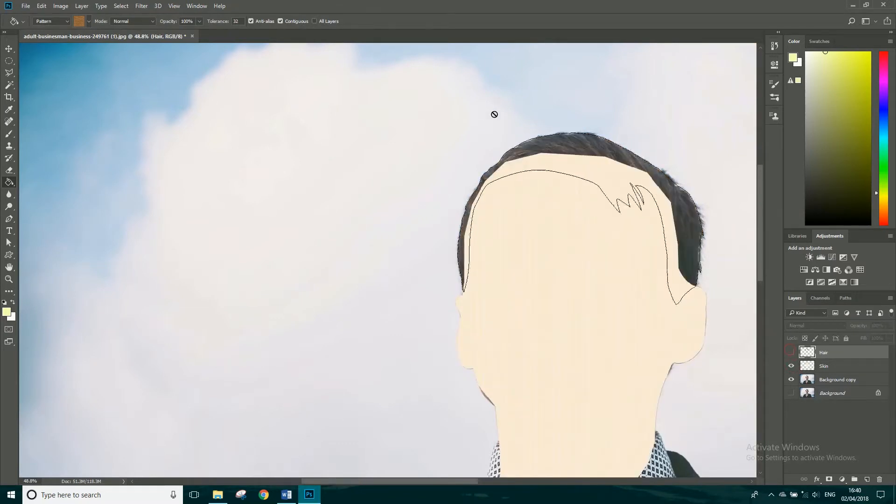
pyautogui.hotkey('ctrl', 'd')
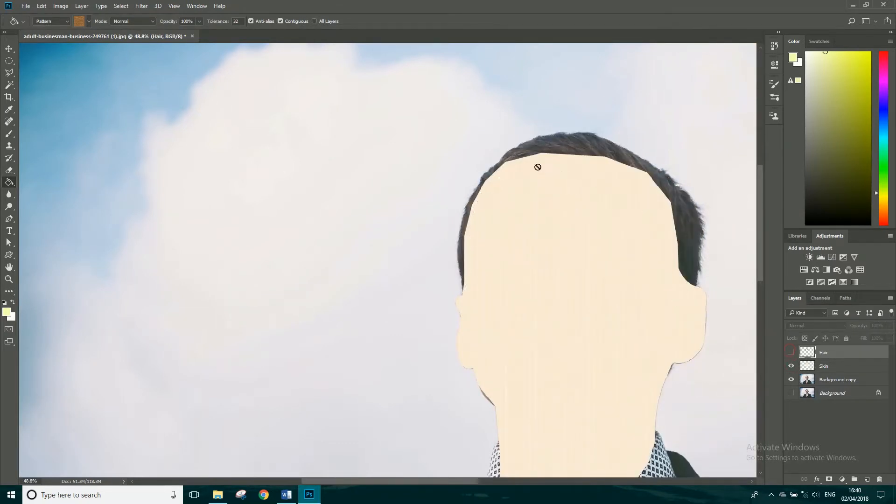
pyautogui.click(791, 353)
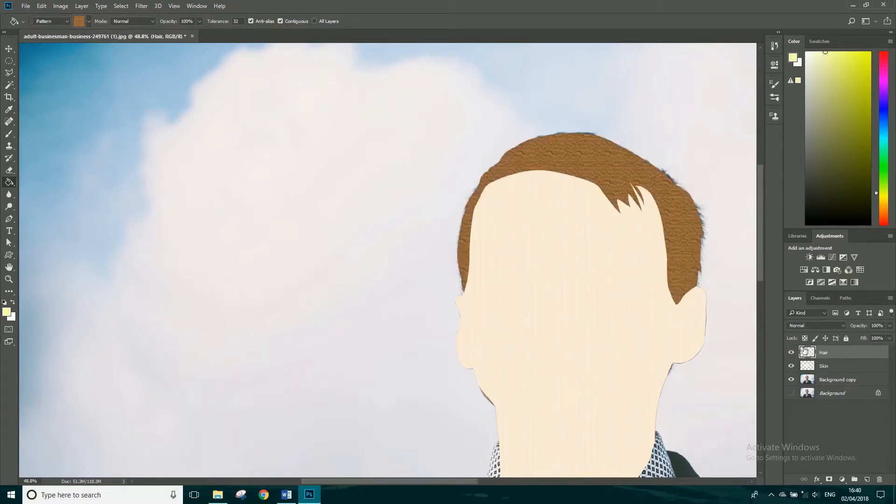
# Hide the Hair and Skin layers and start a pen path just below the canvas at the jacket's left-hand sleeve
pyautogui.moveTo(641, 350); pyautogui.dragTo(522, 181)
pyautogui.moveTo(400, 328); pyautogui.dragTo(456, 225)
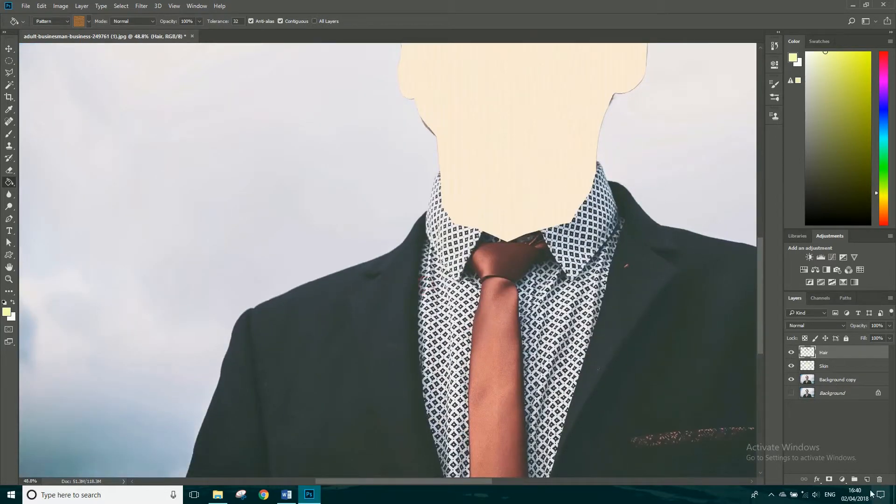
pyautogui.click(792, 366)
pyautogui.moveTo(337, 275); pyautogui.dragTo(375, 174)
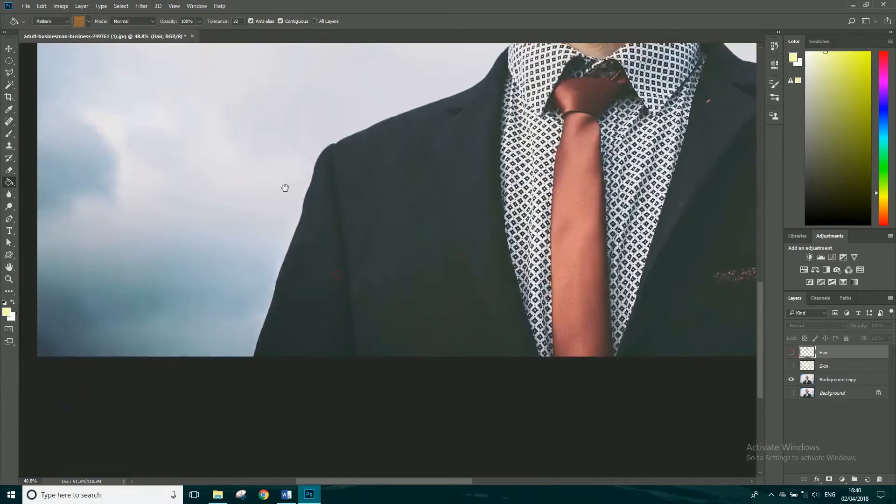
pyautogui.press('p')
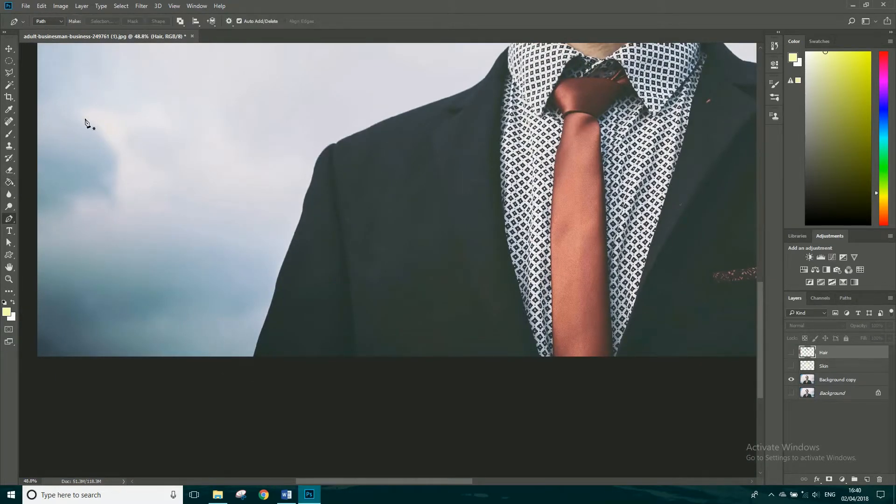
pyautogui.click(248, 365)
pyautogui.click(275, 292)
pyautogui.click(303, 212)
pyautogui.hotkey('ctrl', 'z')
pyautogui.scroll(2, 275, 300)
pyautogui.hotkey('ctrl', 'z')
pyautogui.hotkey('ctrl', 'alt', 'z')
pyautogui.hotkey('ctrl', 'alt', 'z')
# Trace the jacket's left-hand sleeve edge upward and around the shoulder corner with path anchors
pyautogui.click(275, 291)
pyautogui.click(290, 236)
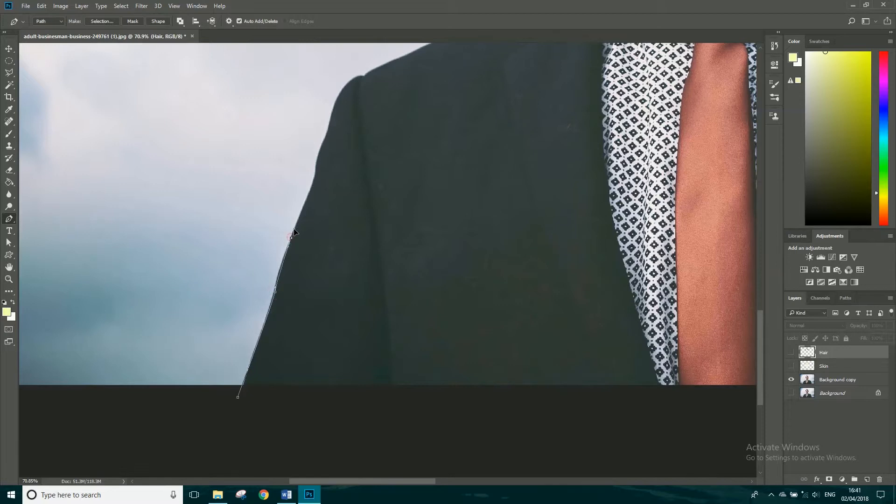
pyautogui.click(317, 174)
pyautogui.click(321, 142)
pyautogui.click(327, 134)
pyautogui.click(337, 96)
pyautogui.click(357, 76)
# Continue the jacket path along the left-hand shoulder slope up to the shirt collar
pyautogui.click(382, 65)
pyautogui.moveTo(412, 85); pyautogui.dragTo(294, 186)
pyautogui.moveTo(362, 147); pyautogui.dragTo(482, 62)
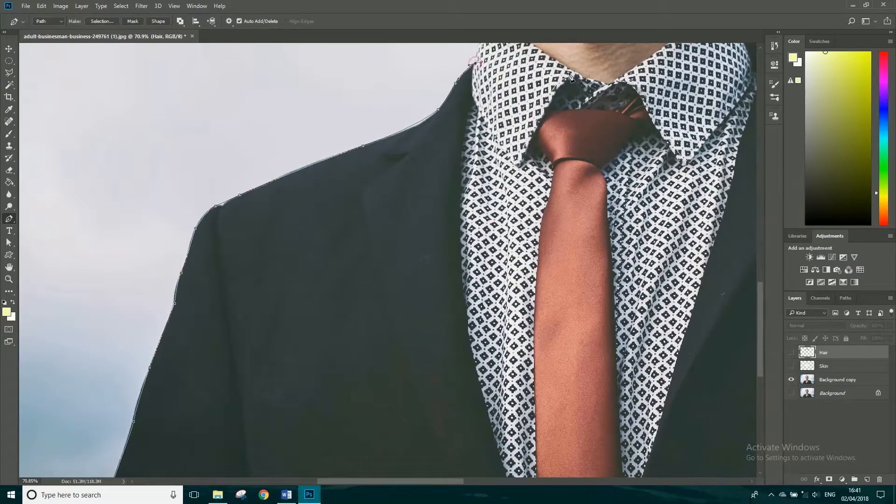
pyautogui.scroll(3, 570, 77)
pyautogui.hscroll(6, 570, 77)
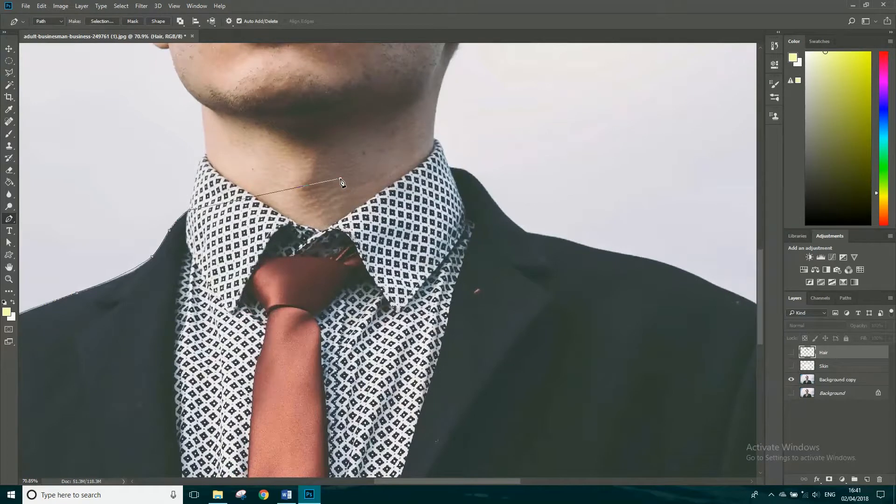
pyautogui.click(434, 167)
pyautogui.click(452, 167)
pyautogui.hotkey('ctrl', 'alt', 'z')
pyautogui.hotkey('ctrl', 'alt', 'z')
pyautogui.hotkey('ctrl', 'alt', 'z')
# Carry the jacket path across the shirt collar and tie knot to the jacket collar on the right-hand side
pyautogui.click(244, 223)
pyautogui.click(281, 252)
pyautogui.click(368, 252)
pyautogui.click(414, 208)
pyautogui.click(449, 167)
# Trace the jacket's right-hand collar and shoulder slope out to the shoulder corner
pyautogui.moveTo(492, 202); pyautogui.dragTo(647, 259)
pyautogui.moveTo(703, 279); pyautogui.dragTo(426, 230)
pyautogui.press('space')
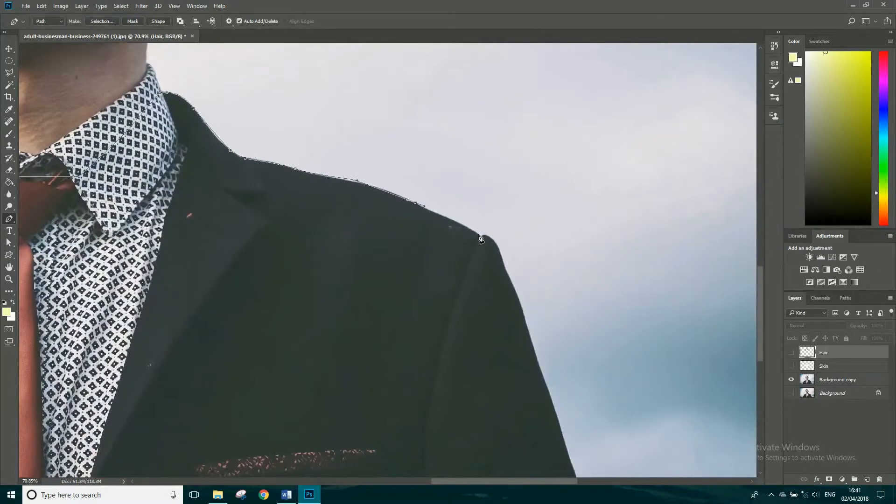
pyautogui.moveTo(476, 231); pyautogui.dragTo(484, 242)
pyautogui.click(486, 235)
# Follow the right-hand sleeve edge down to an anchor just below the canvas
pyautogui.click(504, 261)
pyautogui.click(508, 279)
pyautogui.click(521, 303)
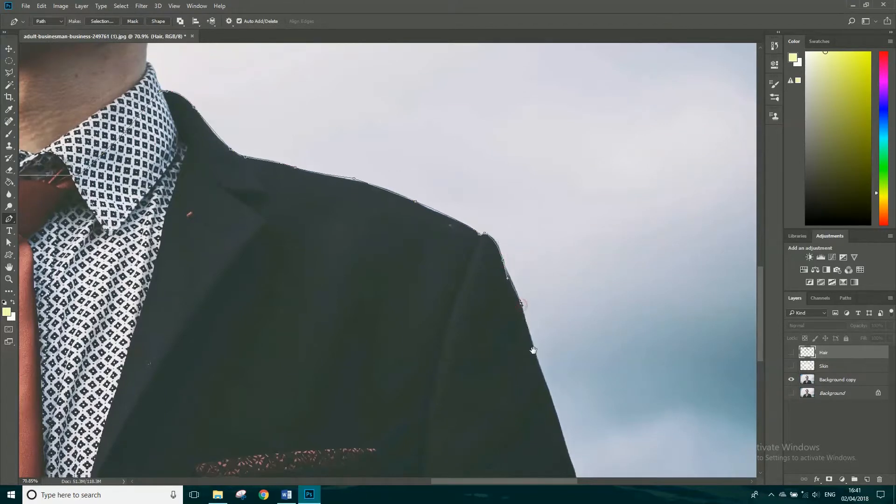
pyautogui.moveTo(533, 350); pyautogui.dragTo(456, 196)
pyautogui.click(488, 300)
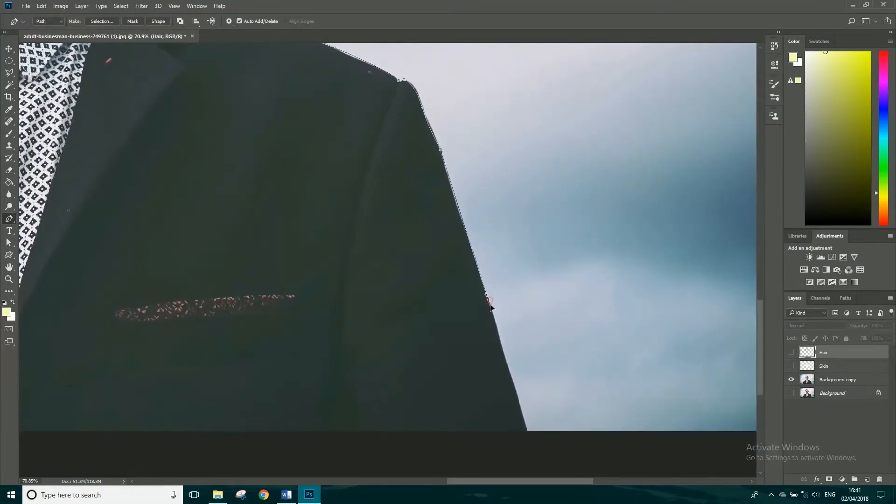
pyautogui.click(532, 443)
# Close the jacket path at its starting anchor and save the work path as Jacket
pyautogui.moveTo(318, 411); pyautogui.dragTo(696, 369)
pyautogui.moveTo(203, 340); pyautogui.dragTo(501, 325)
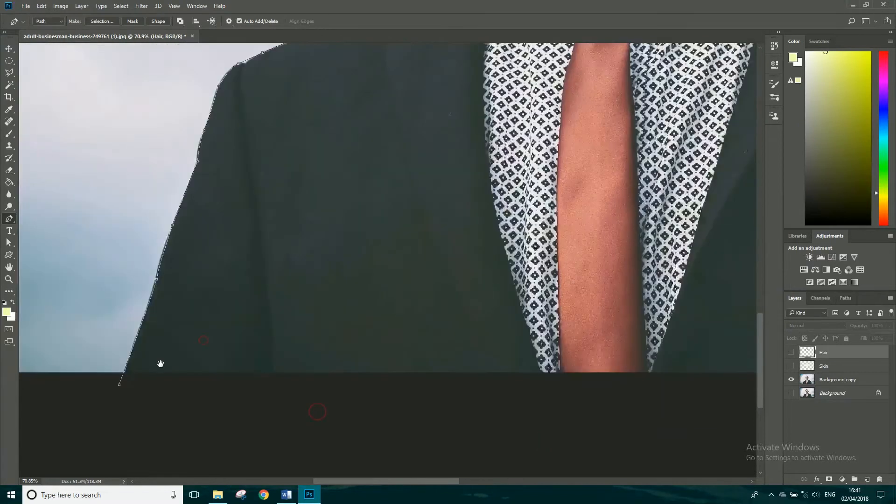
pyautogui.click(119, 385)
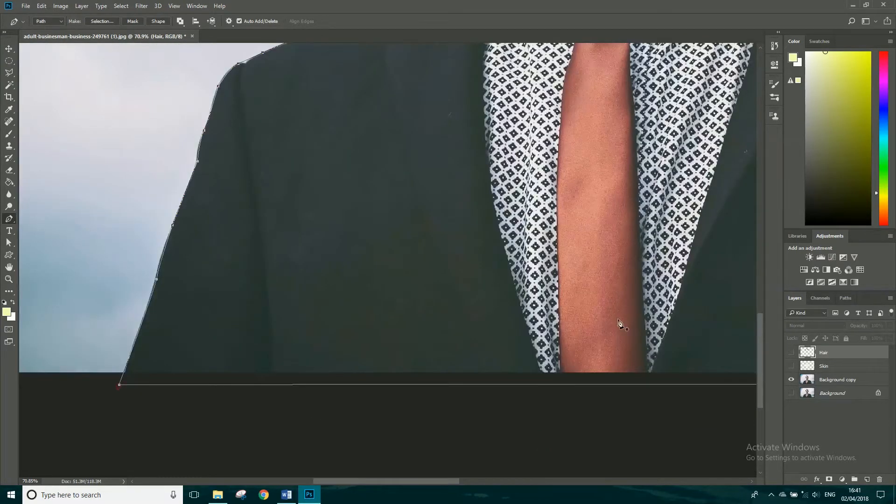
pyautogui.click(839, 297)
pyautogui.doubleClick(818, 338)
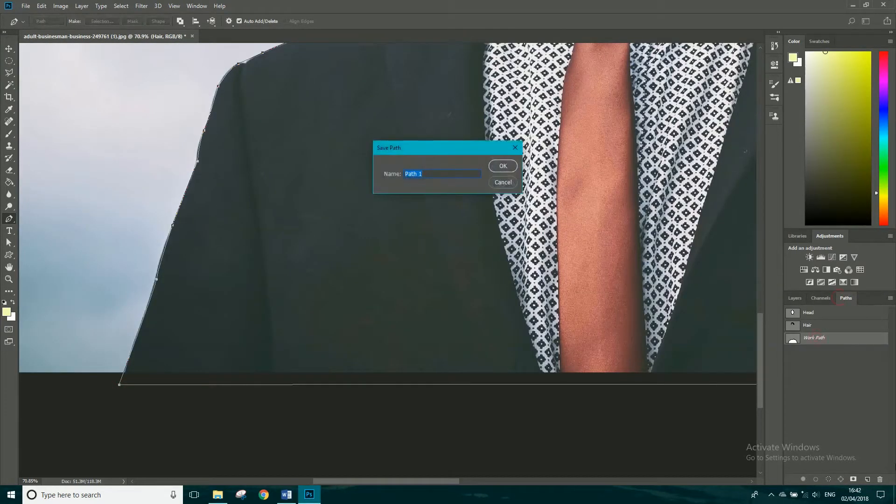
pyautogui.write('Jacket')
pyautogui.click(494, 167)
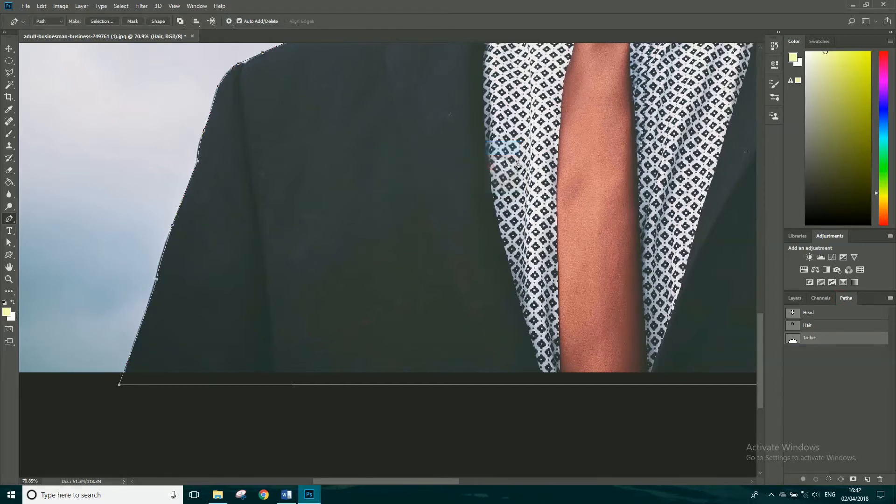
# Add a new layer above Hair and name it Jacket
pyautogui.click(796, 299)
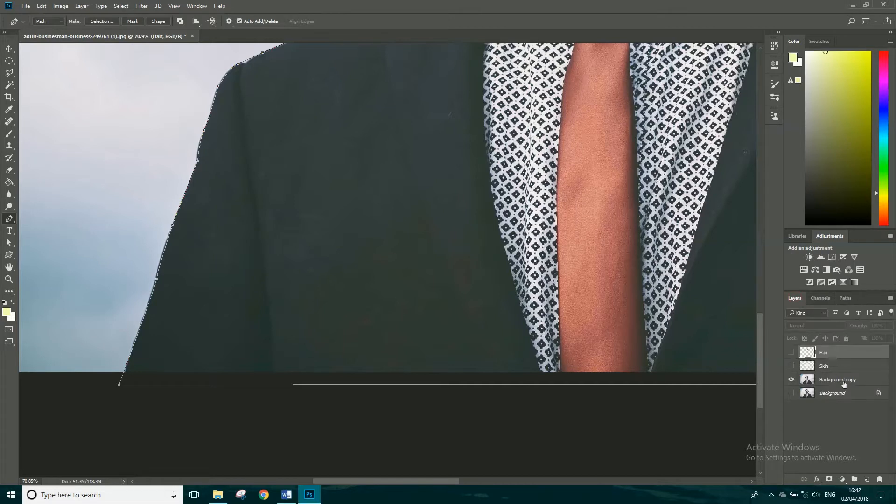
pyautogui.click(867, 479)
pyautogui.doubleClick(835, 350)
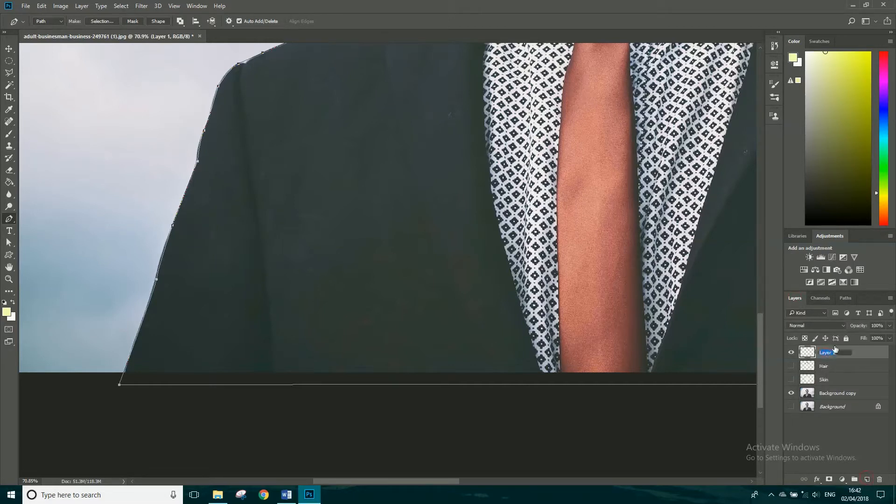
pyautogui.write('Jacket')
pyautogui.click(853, 474)
# Choose the dark green textured pattern for the Paint Bucket and try to fill the jacket area
pyautogui.click(10, 183)
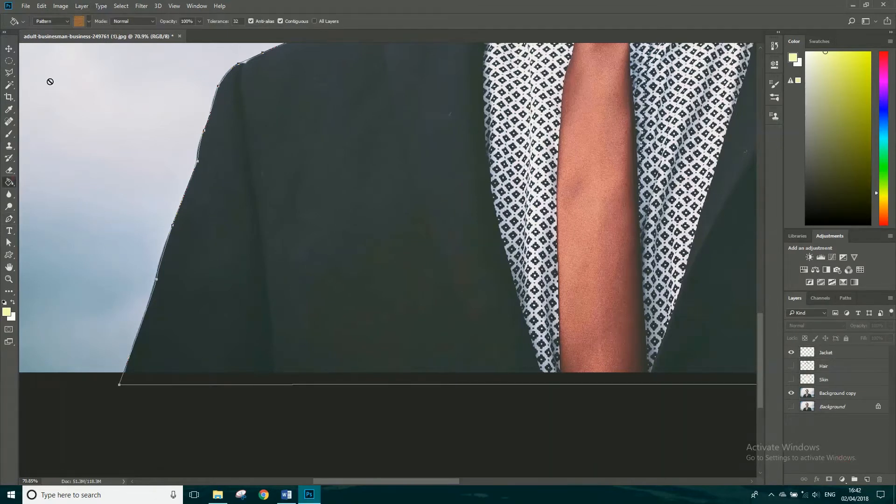
pyautogui.click(89, 21)
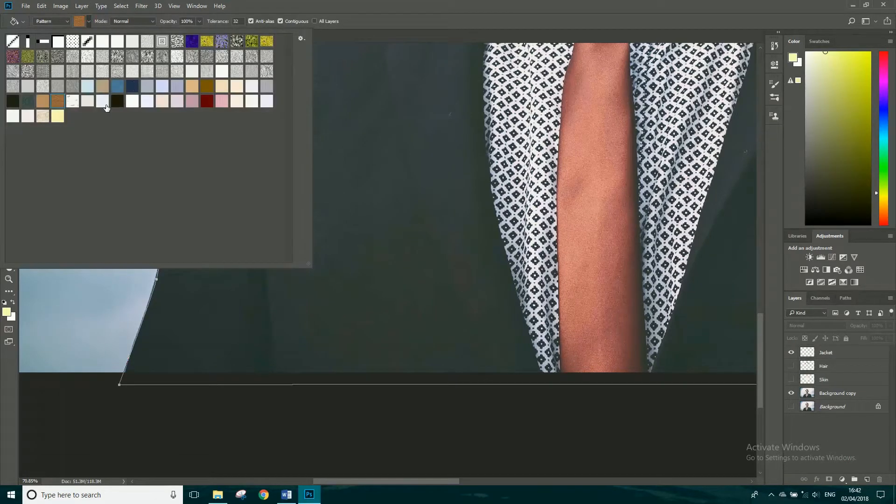
pyautogui.click(26, 106)
pyautogui.click(391, 131)
pyautogui.click(450, 187)
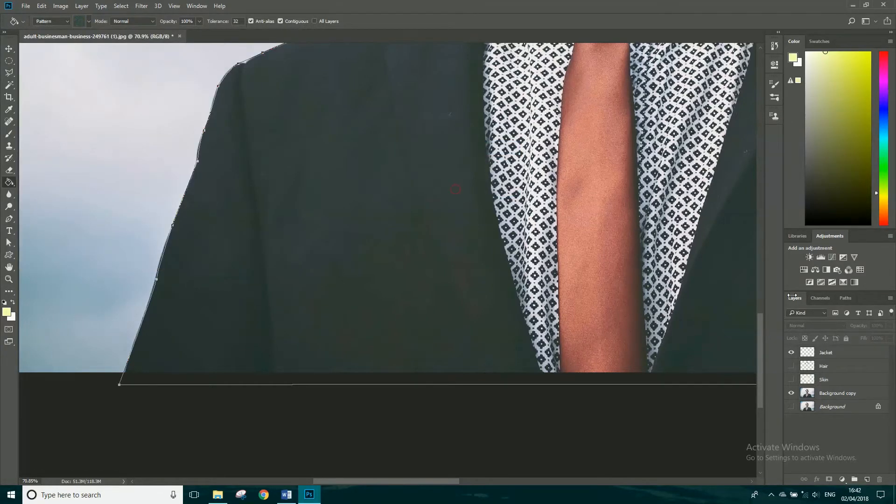
# Load the Jacket path as a selection and fill it on the Jacket layer with the dark green pattern
pyautogui.click(846, 298)
pyautogui.click(829, 480)
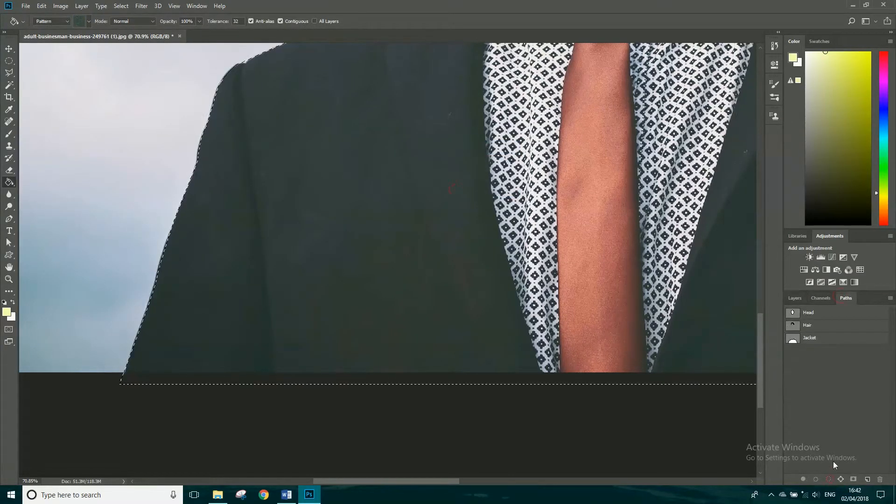
pyautogui.click(795, 298)
pyautogui.click(359, 237)
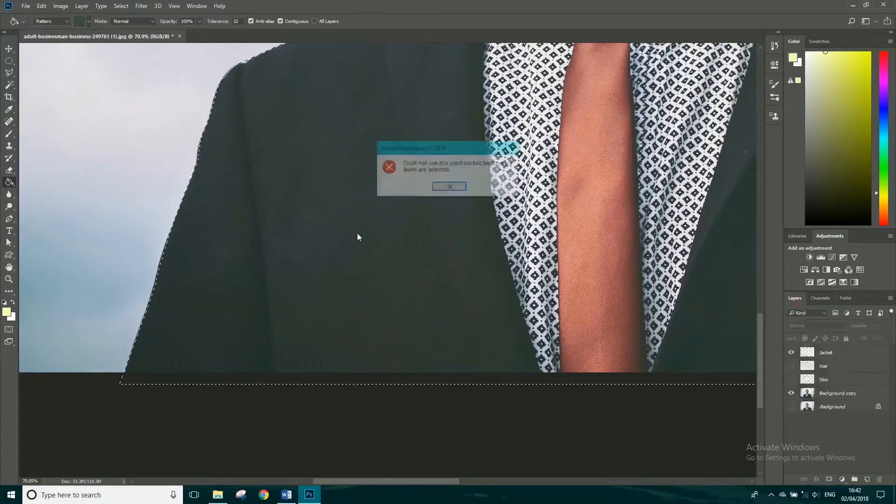
pyautogui.click(449, 187)
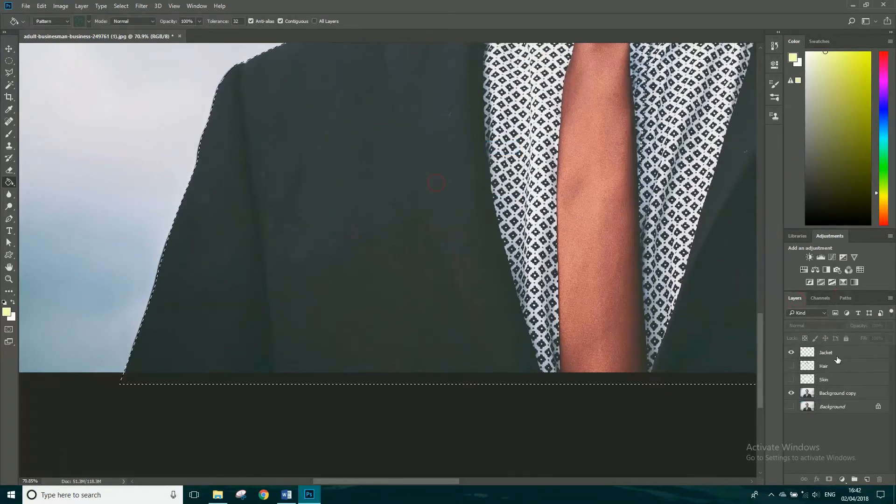
pyautogui.click(827, 352)
pyautogui.click(446, 269)
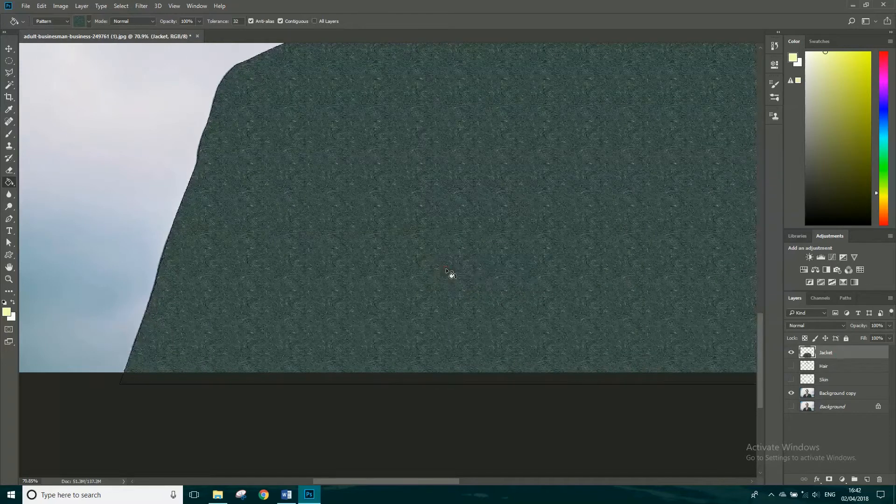
# Show the Hair and Skin layers to check the whole figure, and hide the Jacket layer
pyautogui.hotkey('ctrl', '0')
pyautogui.scroll(-2, 474, 247)
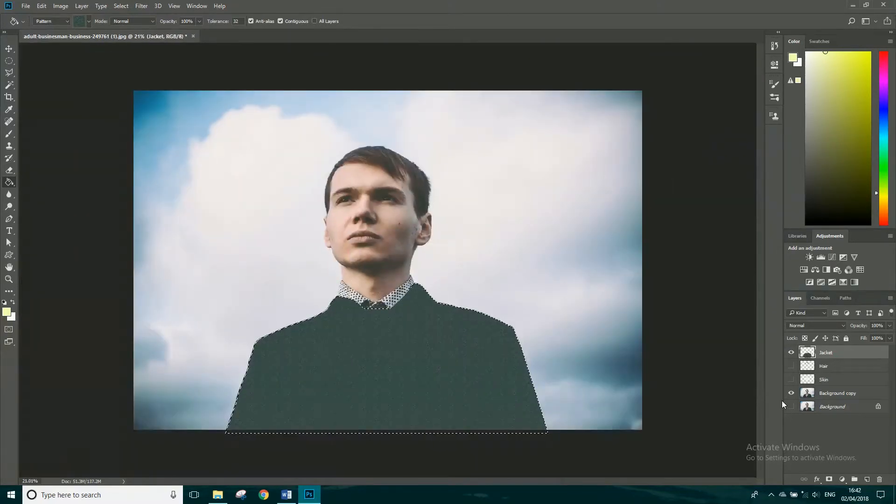
pyautogui.click(791, 367)
pyautogui.click(791, 380)
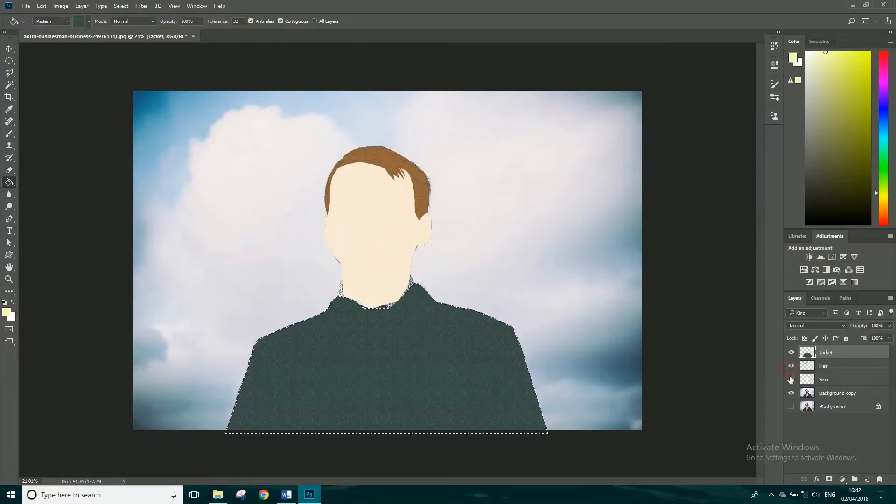
pyautogui.click(791, 353)
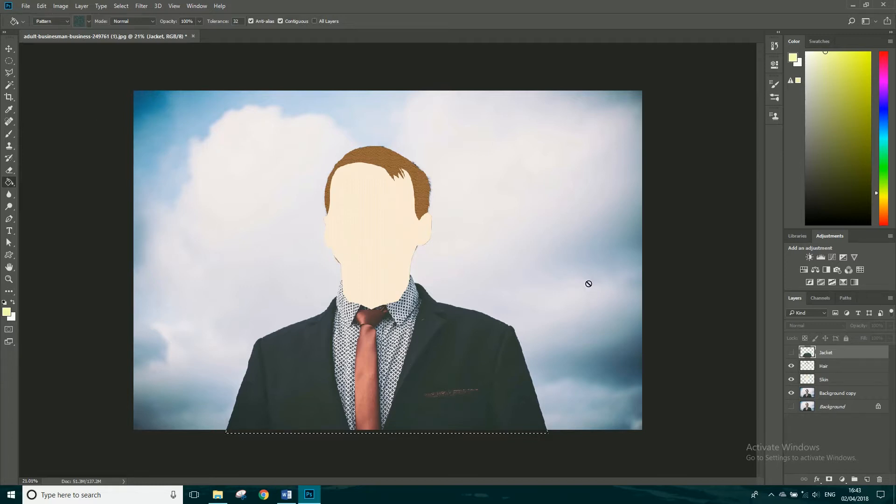
pyautogui.click(771, 494)
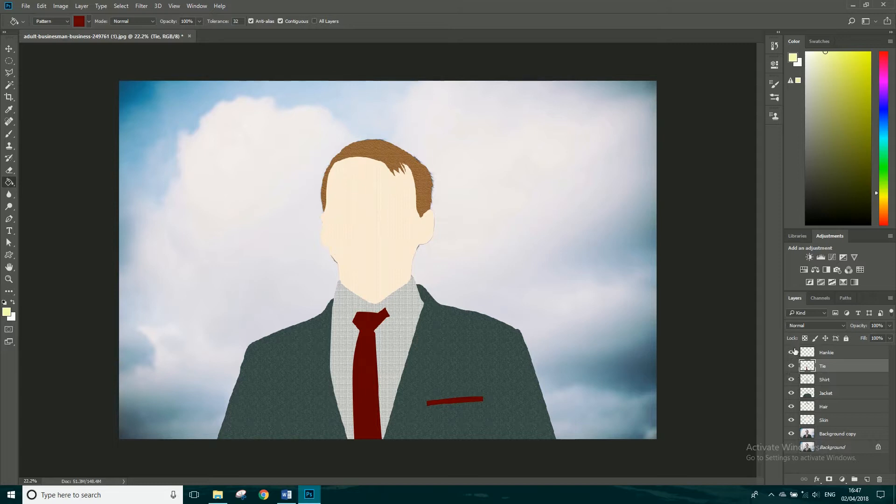
# Check the saved Hankie, Path 1, Tie and Shirt paths against the filled shapes in the artwork
pyautogui.click(792, 353)
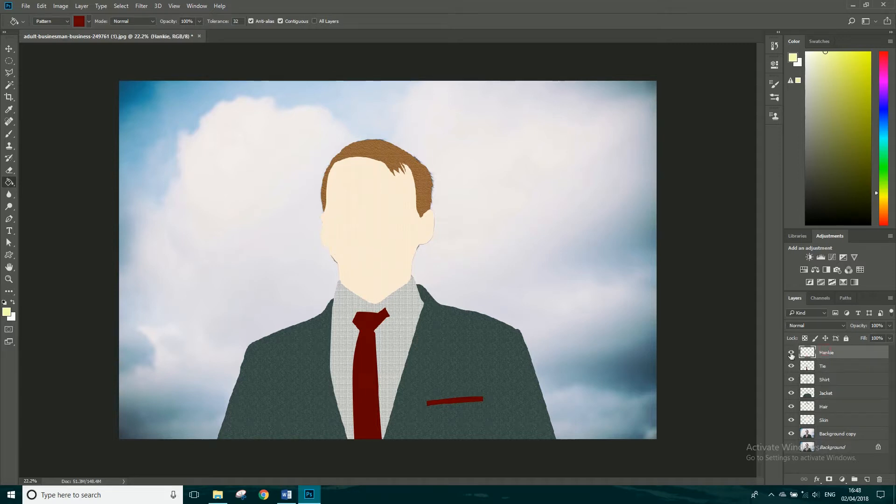
pyautogui.click(846, 297)
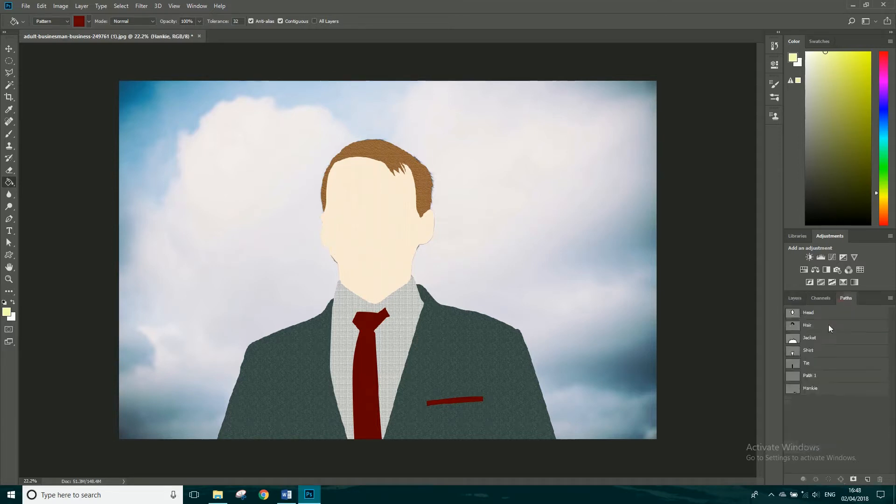
pyautogui.click(815, 389)
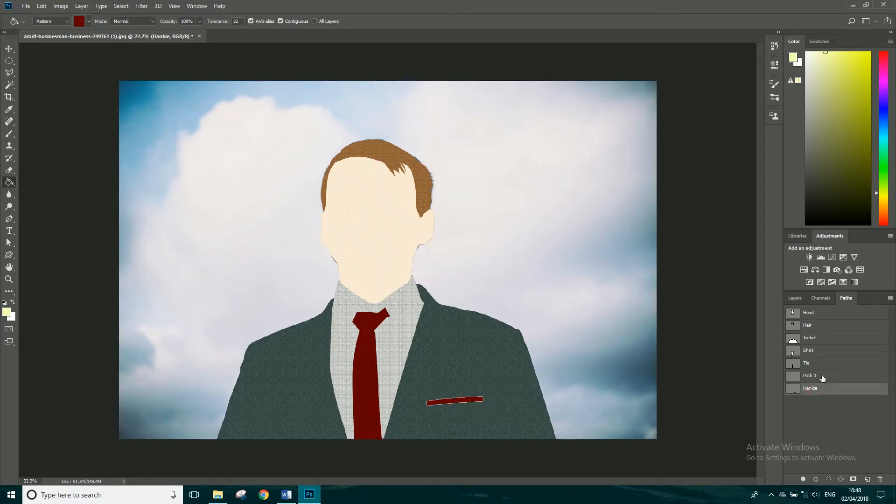
pyautogui.click(822, 378)
pyautogui.click(812, 363)
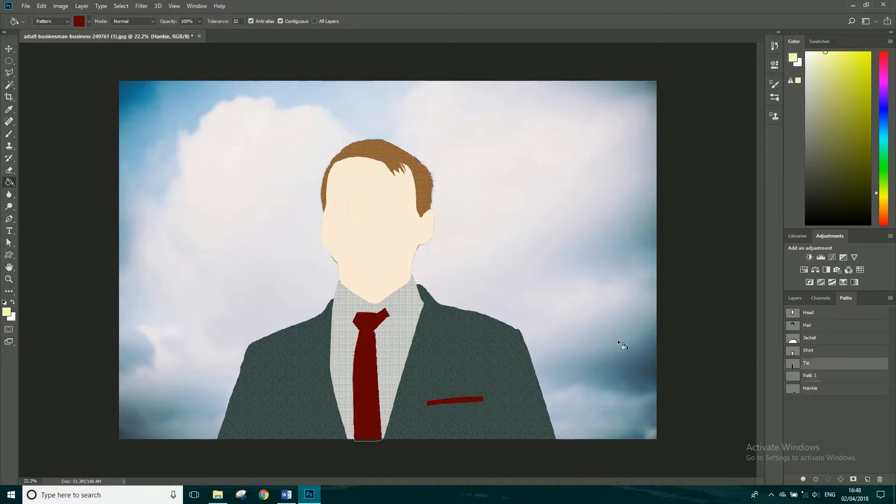
pyautogui.scroll(3, 358, 382)
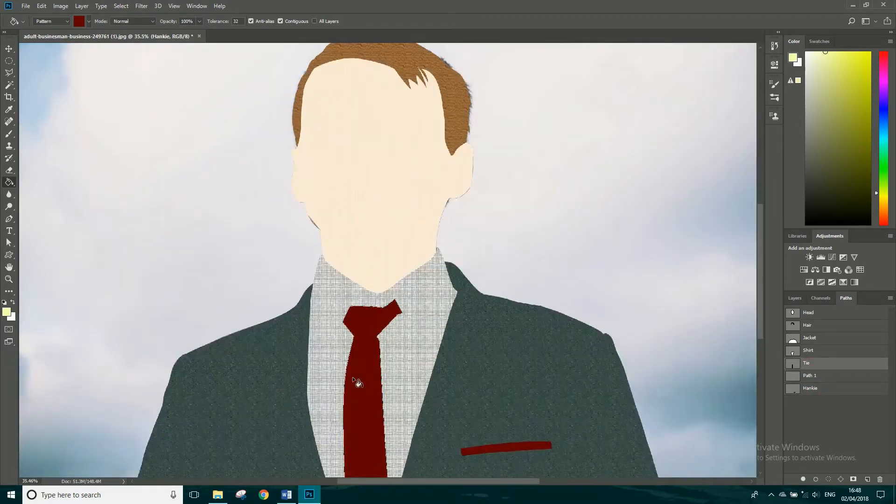
pyautogui.click(810, 353)
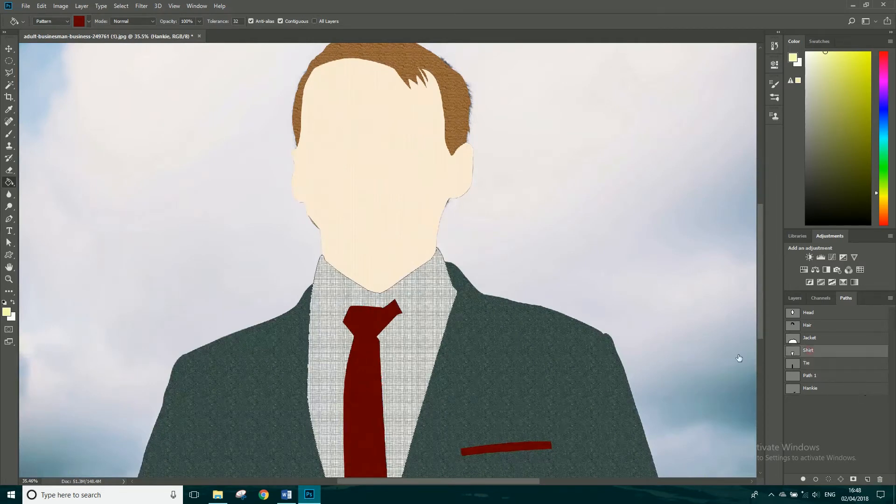
pyautogui.scroll(-3, 372, 323)
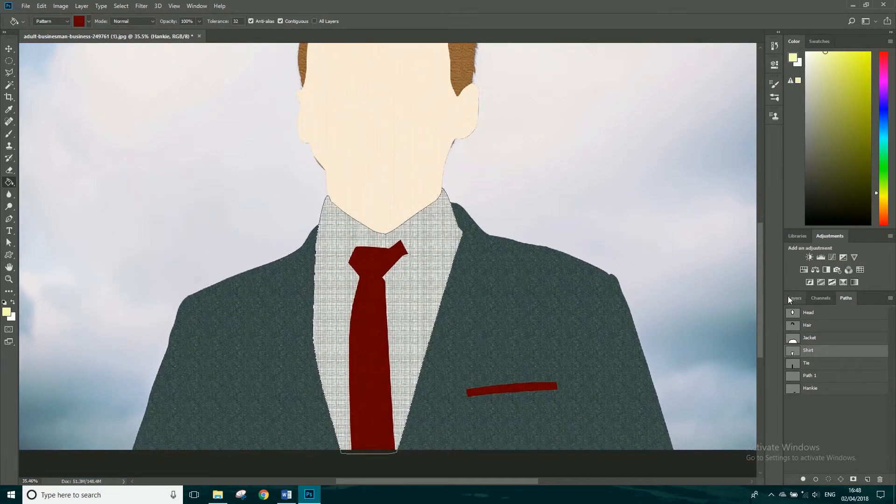
# Toggle the Skin, Hair, Jacket, Shirt, Tie and Hankie layers off and on one by one to review each filled part
pyautogui.click(795, 297)
pyautogui.click(792, 420)
pyautogui.click(792, 420)
pyautogui.click(792, 406)
pyautogui.click(792, 407)
pyautogui.click(791, 393)
pyautogui.click(792, 393)
pyautogui.click(792, 379)
pyautogui.click(792, 379)
pyautogui.click(792, 366)
pyautogui.click(792, 366)
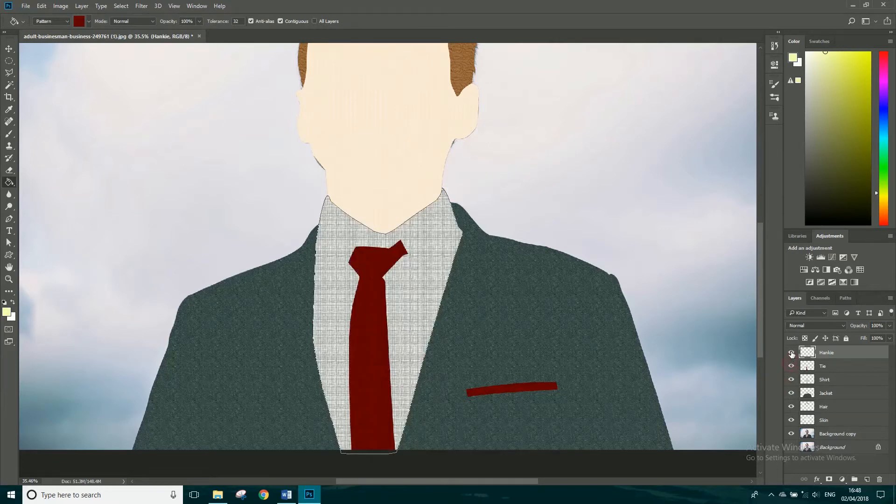
pyautogui.click(792, 353)
pyautogui.click(792, 353)
pyautogui.keyDown('alt'); pyautogui.scroll(-3, 536, 244); pyautogui.keyUp('alt')
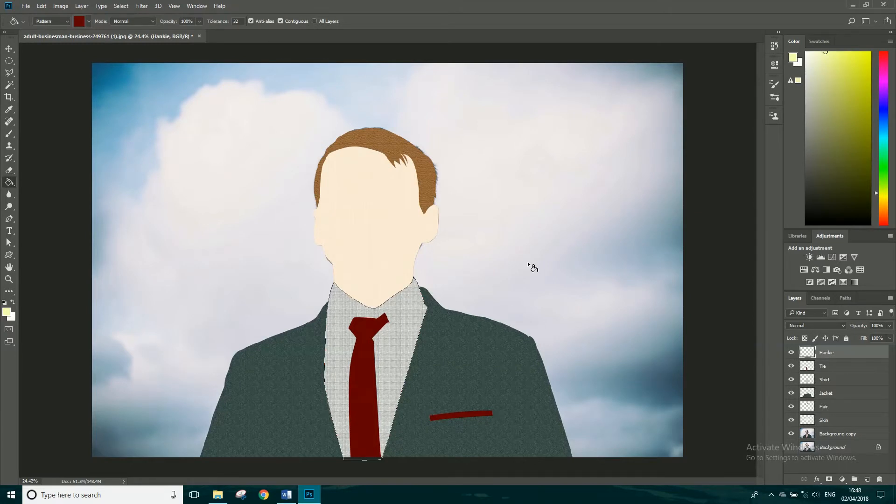
# Make the Background copy layer active and choose the Magic Wand tool for selecting the sky
pyautogui.click(839, 435)
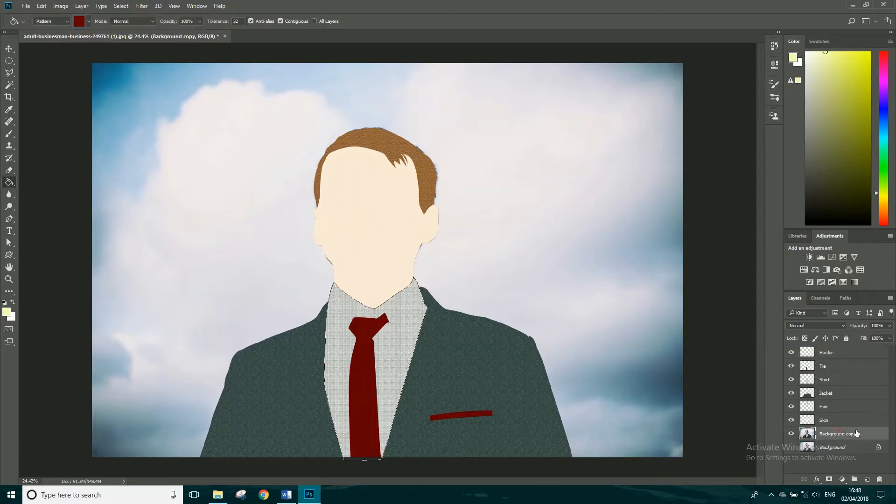
pyautogui.click(9, 87)
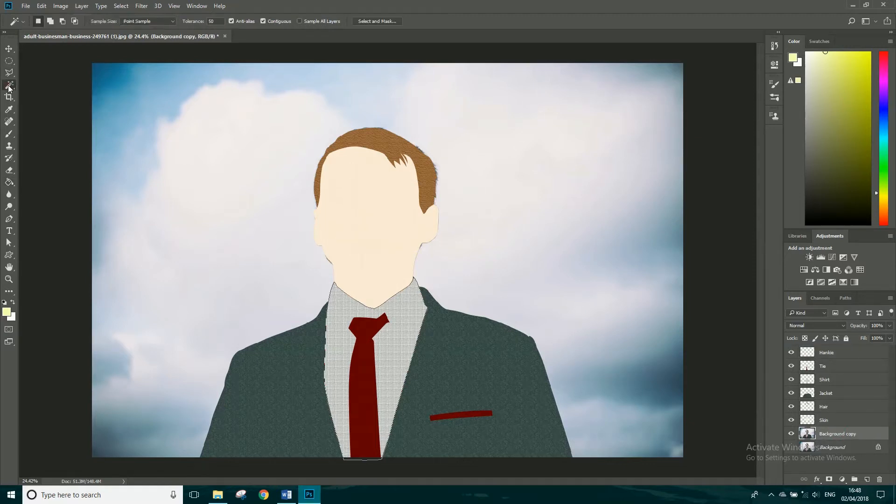
pyautogui.rightClick(9, 87)
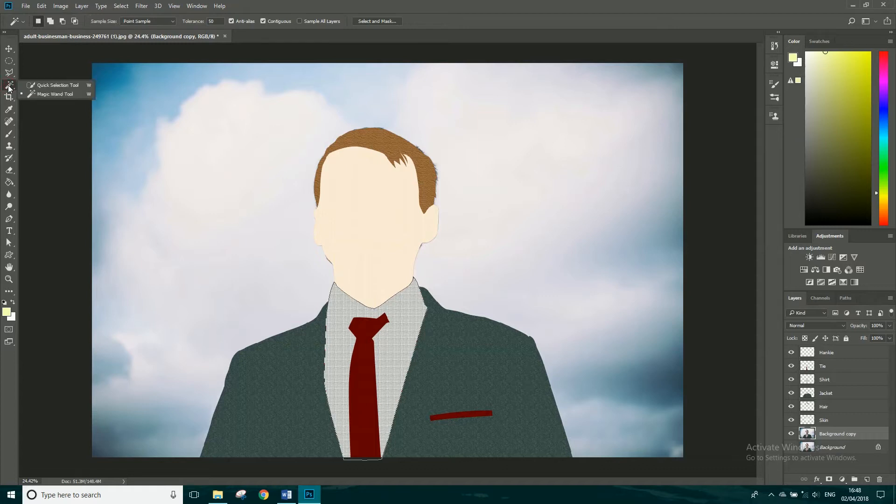
pyautogui.click(45, 96)
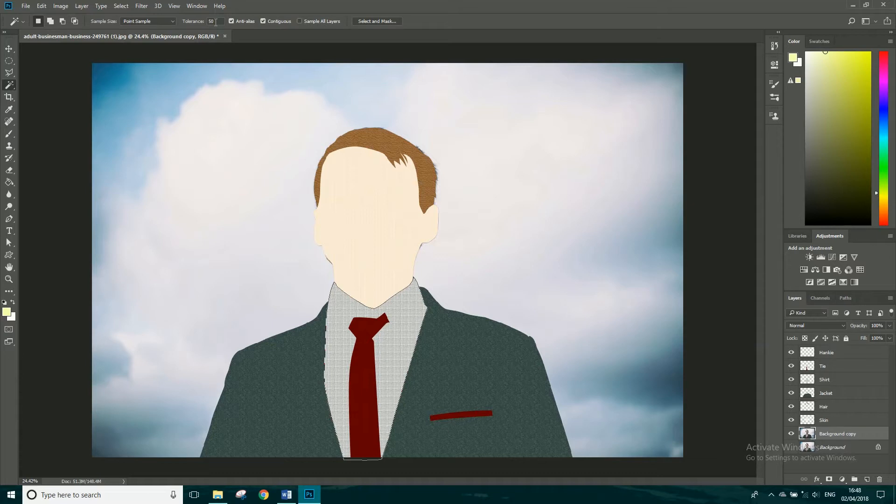
# Try to select the blue sky areas on the Background copy layer with a Magic Wand tolerance of 50, and deselect
pyautogui.click(104, 73)
pyautogui.keyDown('shift'); pyautogui.click(155, 72); pyautogui.keyUp('shift')
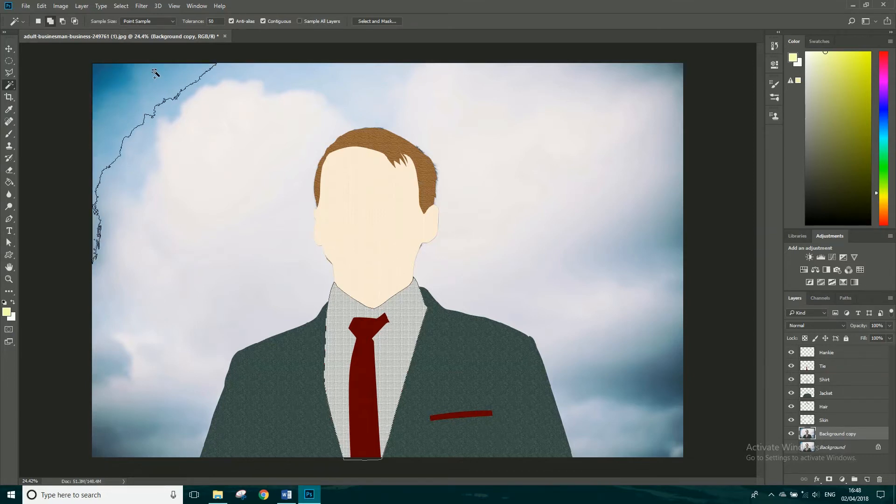
pyautogui.click(246, 72)
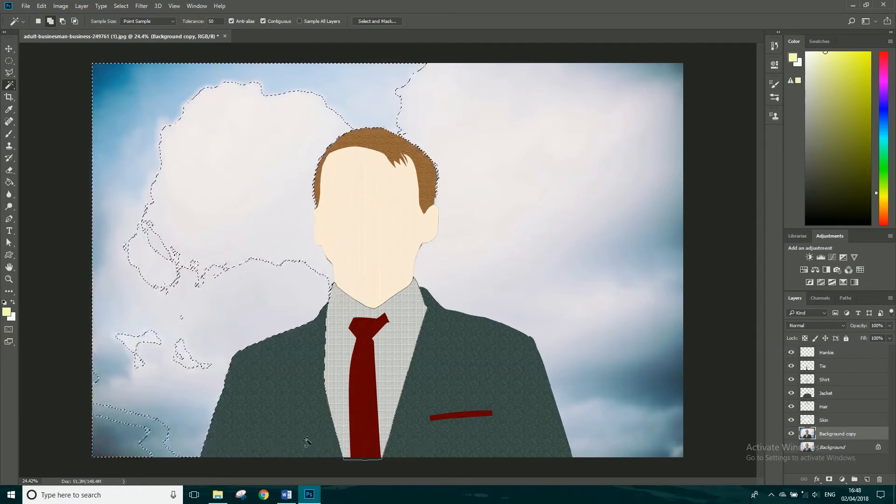
pyautogui.keyDown('shift'); pyautogui.click(115, 415); pyautogui.keyUp('shift')
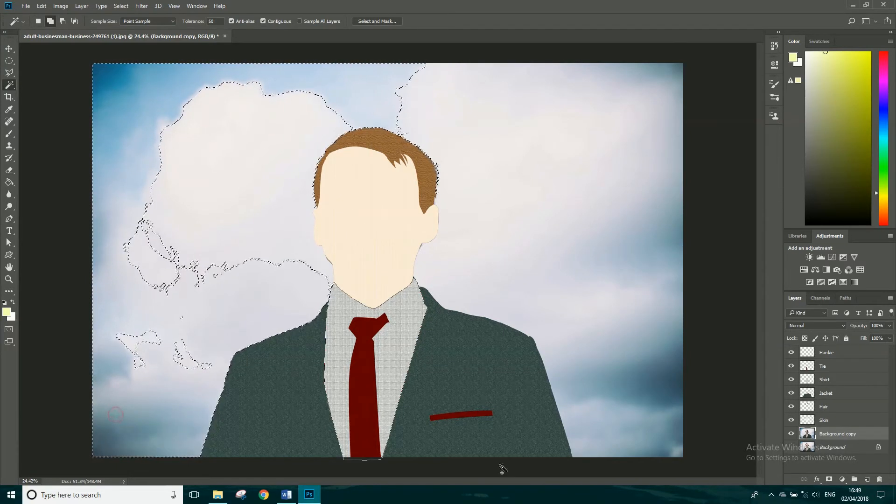
pyautogui.keyDown('shift'); pyautogui.click(678, 451); pyautogui.keyUp('shift')
pyautogui.keyDown('shift'); pyautogui.click(675, 70); pyautogui.keyUp('shift')
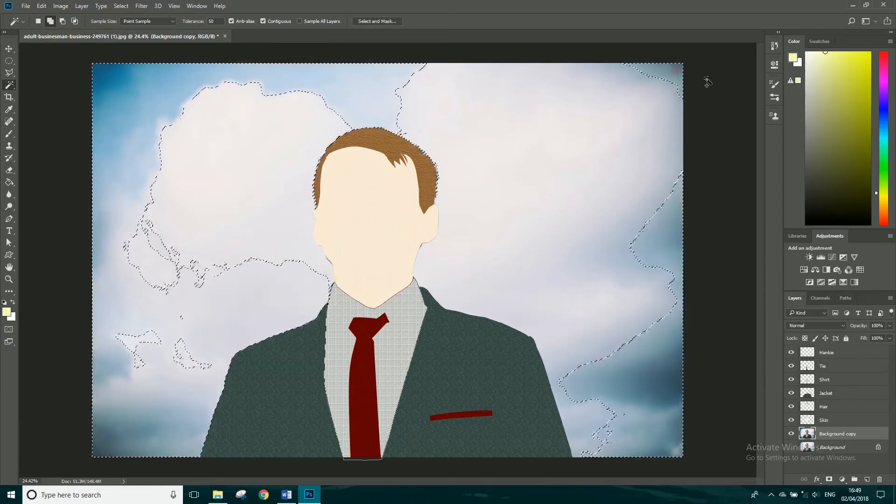
pyautogui.keyDown('shift'); pyautogui.click(604, 422); pyautogui.keyUp('shift')
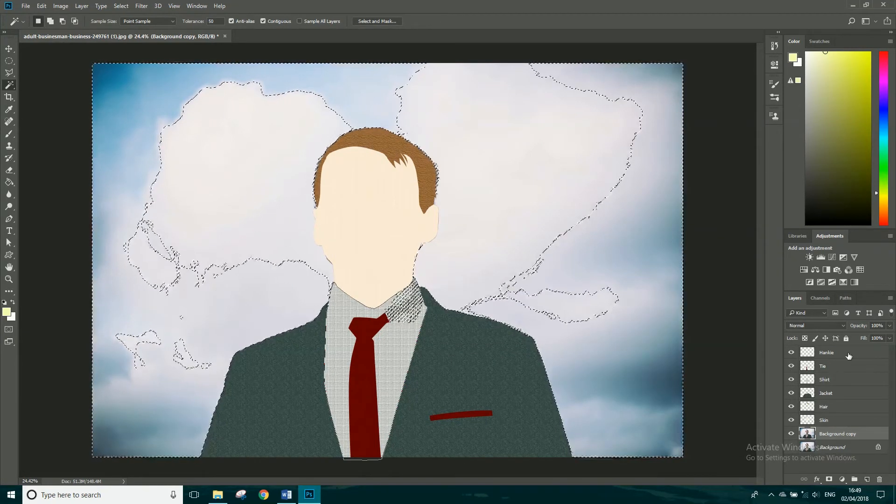
pyautogui.click(846, 299)
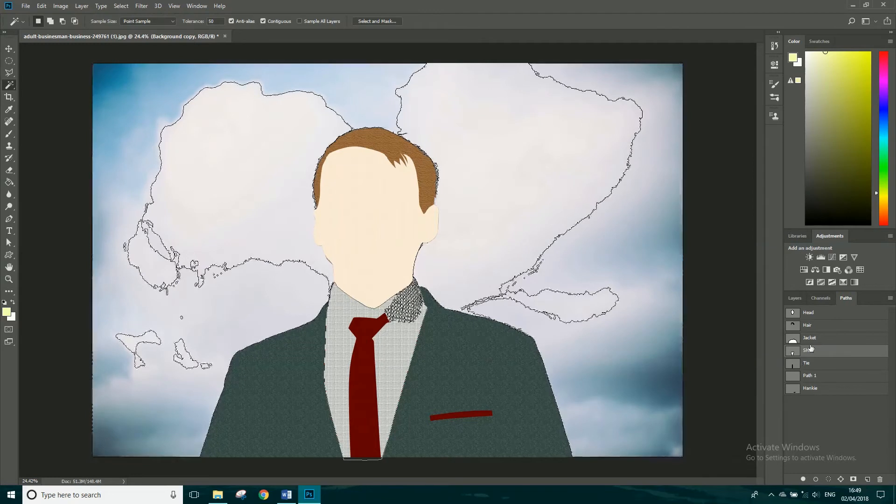
pyautogui.hotkey('ctrl', 'd')
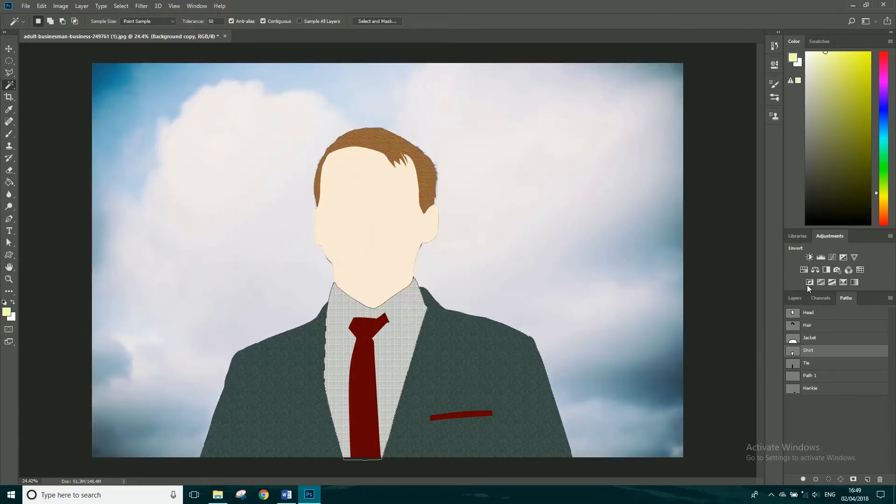
# Set the Magic Wand tolerance to 30 and select the blue and dark sky areas on the picture's left side
pyautogui.click(795, 298)
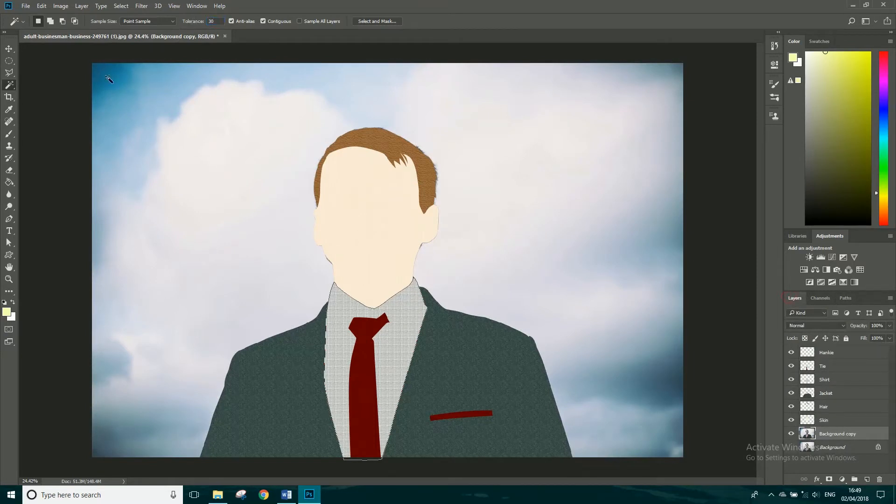
pyautogui.press('shift')
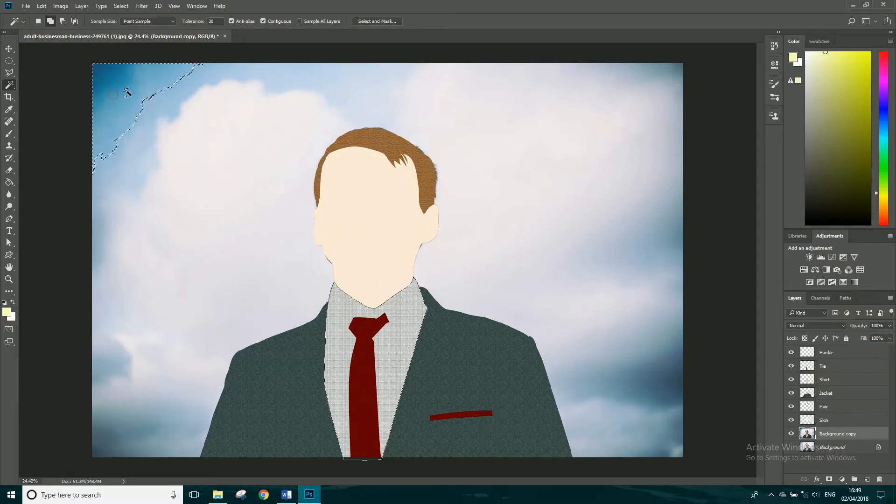
pyautogui.click(131, 177)
pyautogui.click(104, 431)
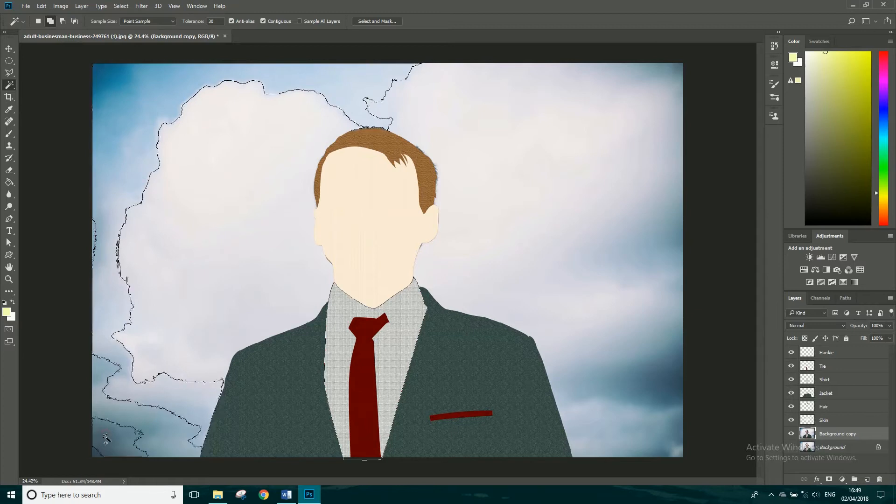
pyautogui.click(104, 397)
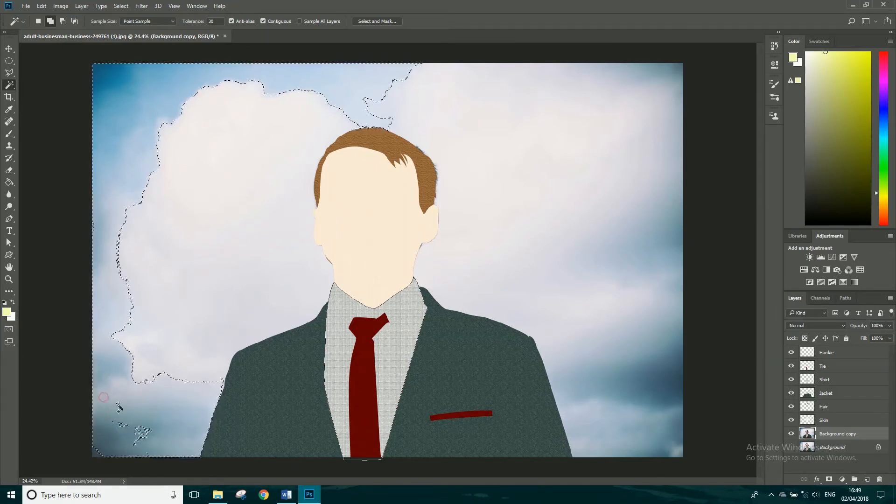
pyautogui.click(150, 432)
pyautogui.click(96, 453)
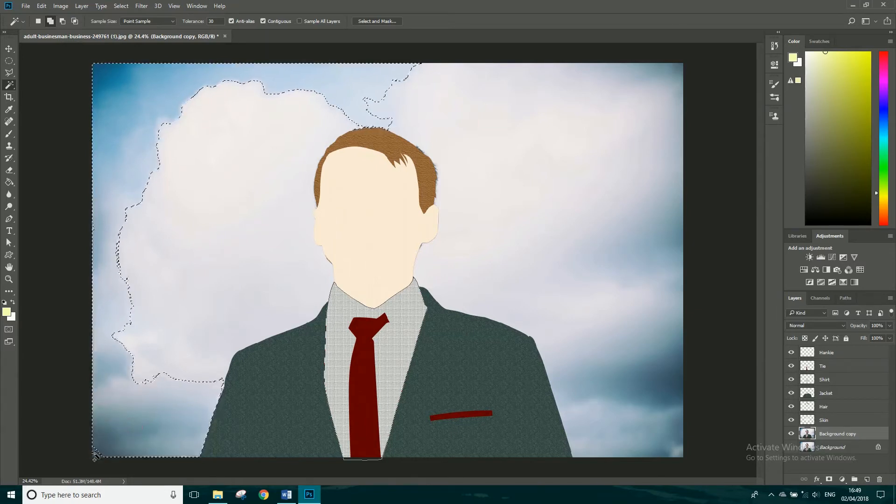
# Add the blue and dark sky areas on the picture's right side, including the upper corner, to the selection
pyautogui.click(677, 382)
pyautogui.click(647, 425)
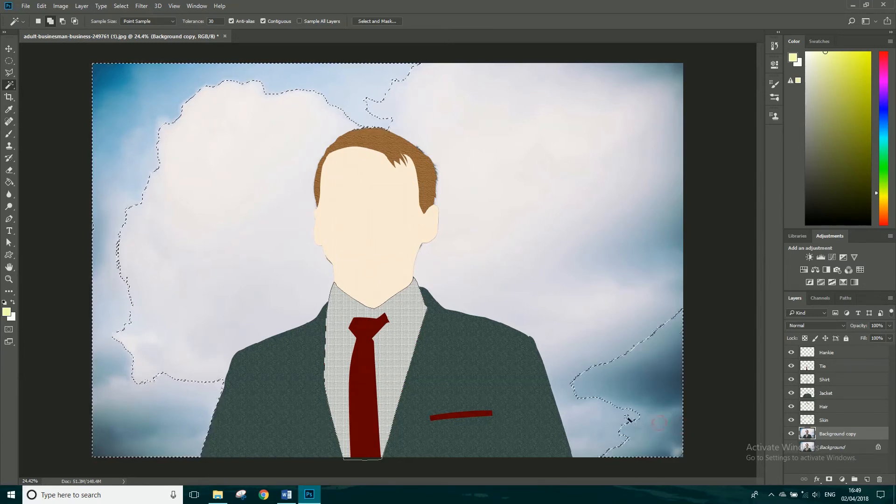
pyautogui.click(626, 415)
pyautogui.click(579, 409)
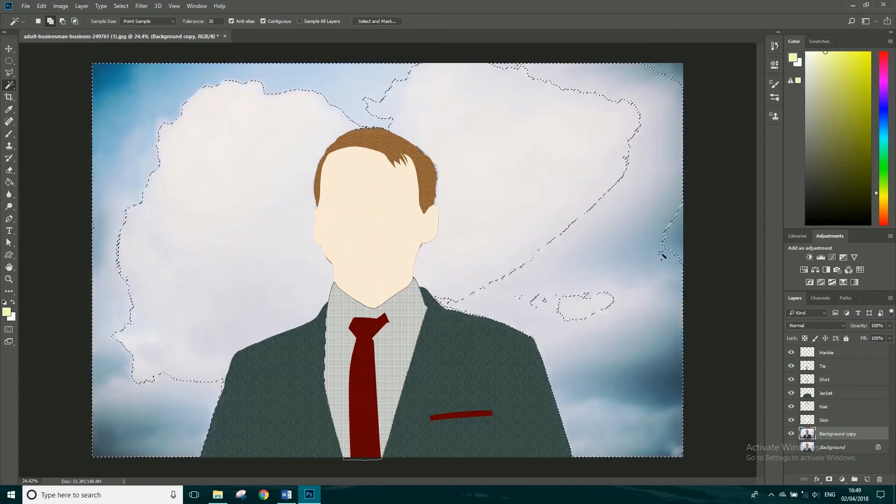
pyautogui.click(673, 237)
pyautogui.click(678, 69)
pyautogui.click(676, 77)
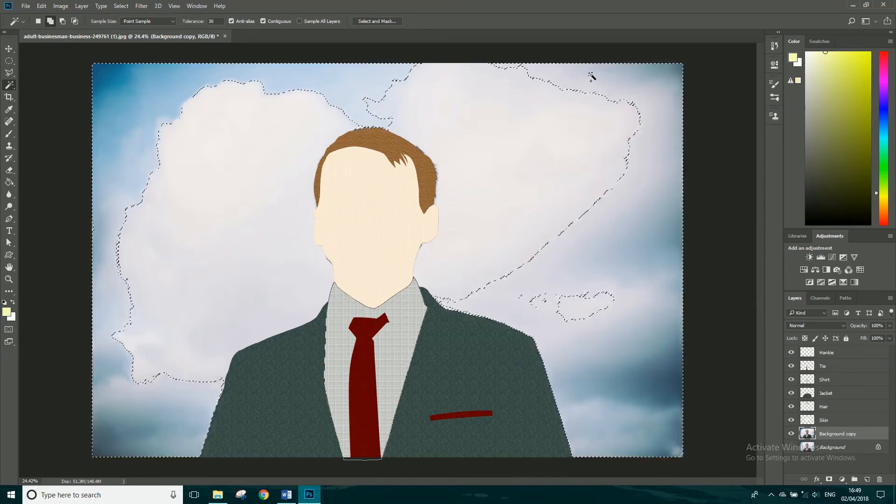
# Try to refine the sky selection along the upper edge of the cloud beside the head, and undo the changes
pyautogui.keyDown('shift'); pyautogui.click(521, 66); pyautogui.keyUp('shift')
pyautogui.hotkey('ctrl', 'z')
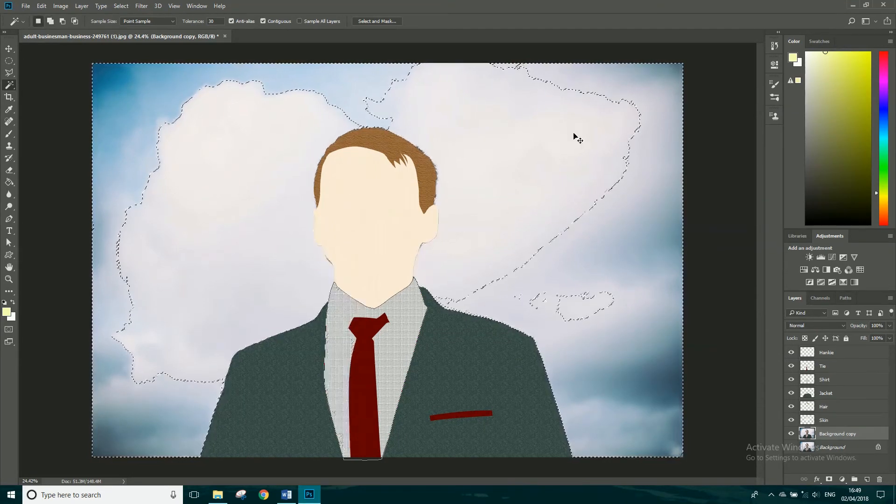
pyautogui.scroll(4, 511, 80)
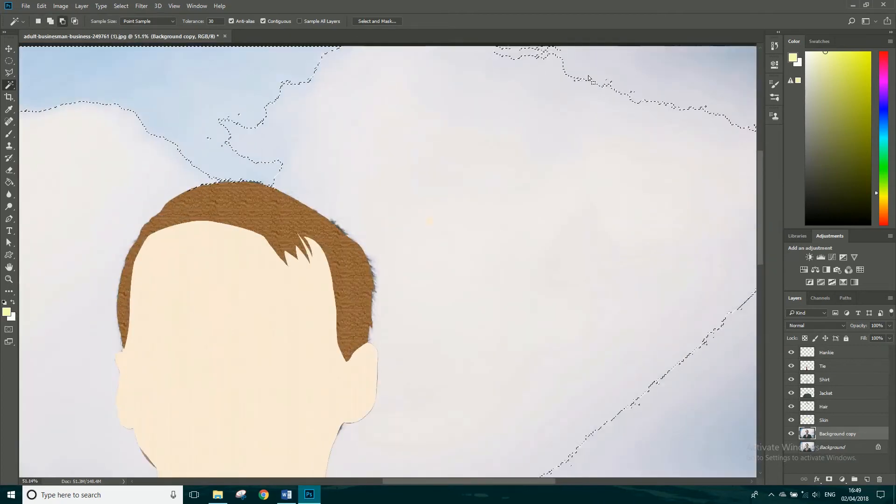
pyautogui.moveTo(587, 97); pyautogui.dragTo(585, 139)
pyautogui.keyDown('shift'); pyautogui.click(549, 100); pyautogui.keyUp('shift')
pyautogui.hotkey('ctrl', 'z')
pyautogui.scroll(-2, 556, 216)
pyautogui.scroll(-3, 555, 216)
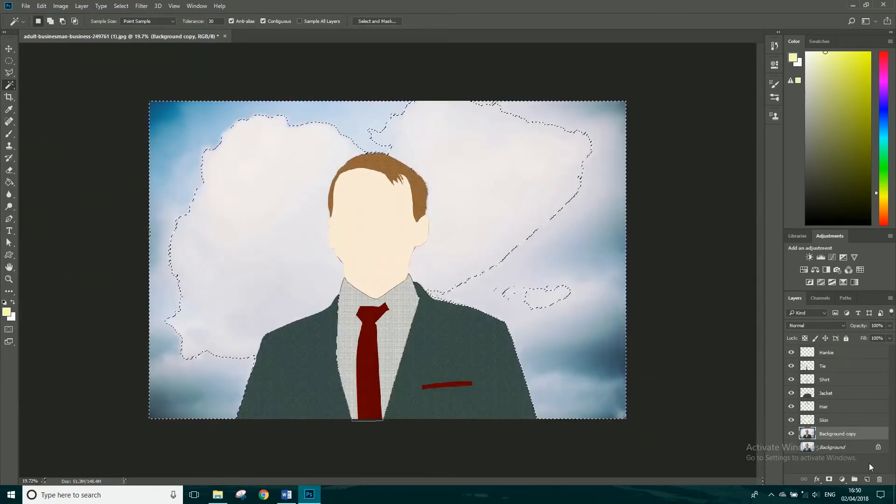
# Convert the sky selection into a work path and save it as "Blue SKy"
pyautogui.click(844, 299)
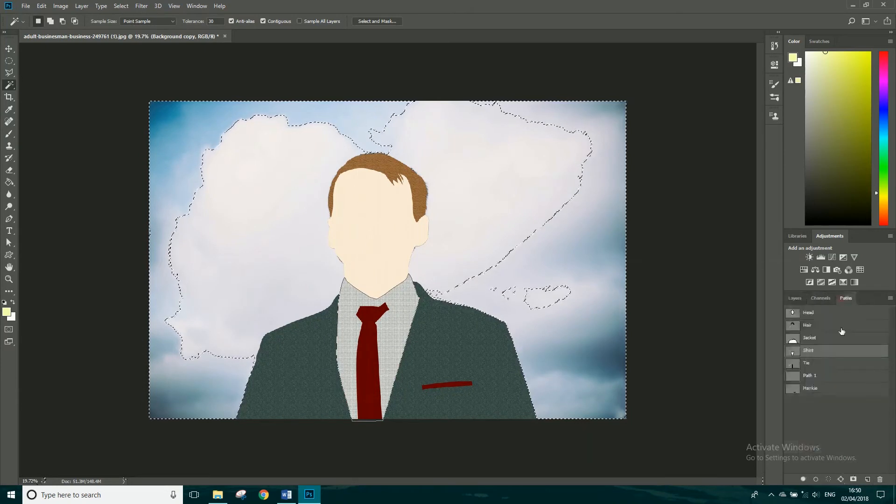
pyautogui.click(841, 480)
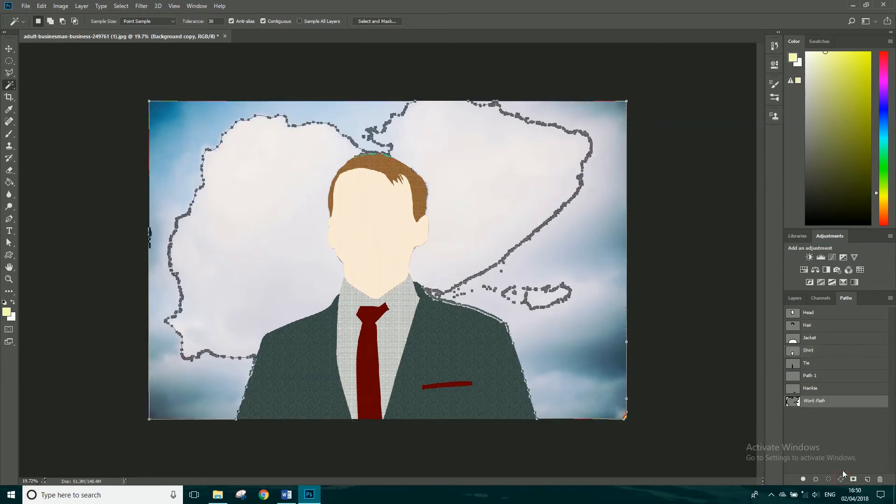
pyautogui.doubleClick(813, 402)
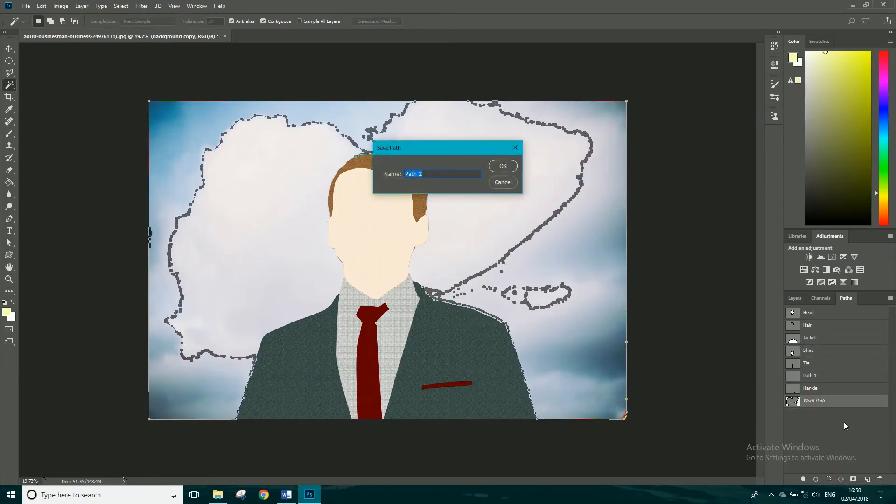
pyautogui.write('CLouds')
pyautogui.moveTo(449, 174); pyautogui.dragTo(368, 181)
pyautogui.write('Blue SKy')
pyautogui.click(499, 170)
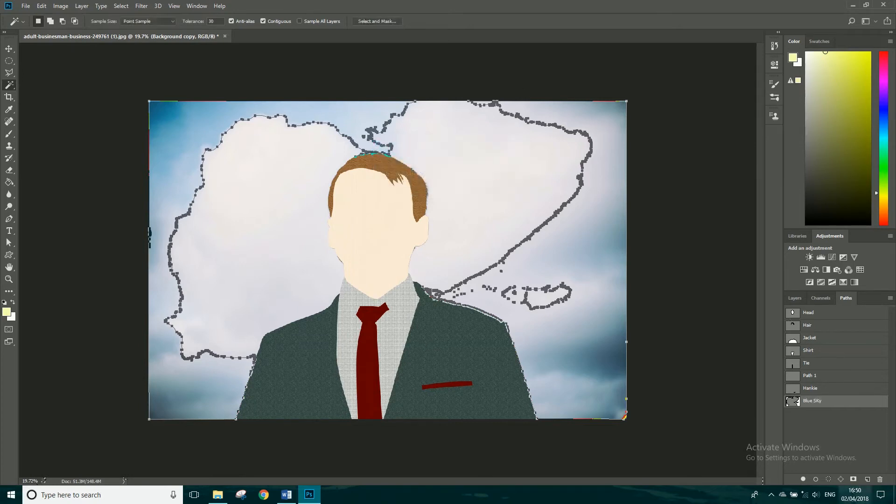
# Load the Blue SKy path as a selection and add a new layer directly beneath the Skin layer
pyautogui.click(829, 480)
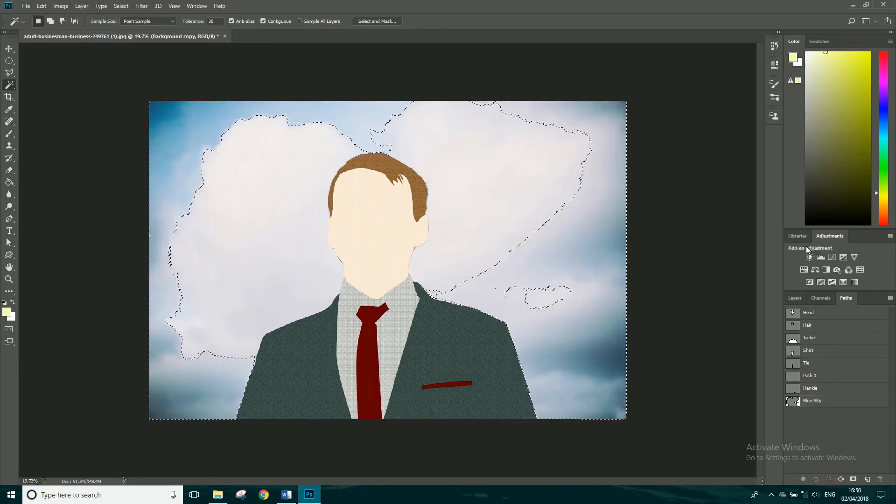
pyautogui.click(795, 298)
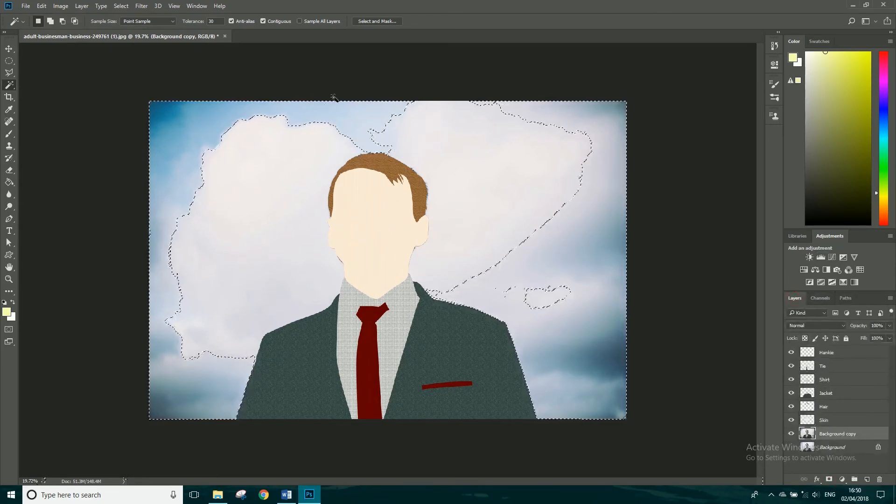
pyautogui.click(840, 421)
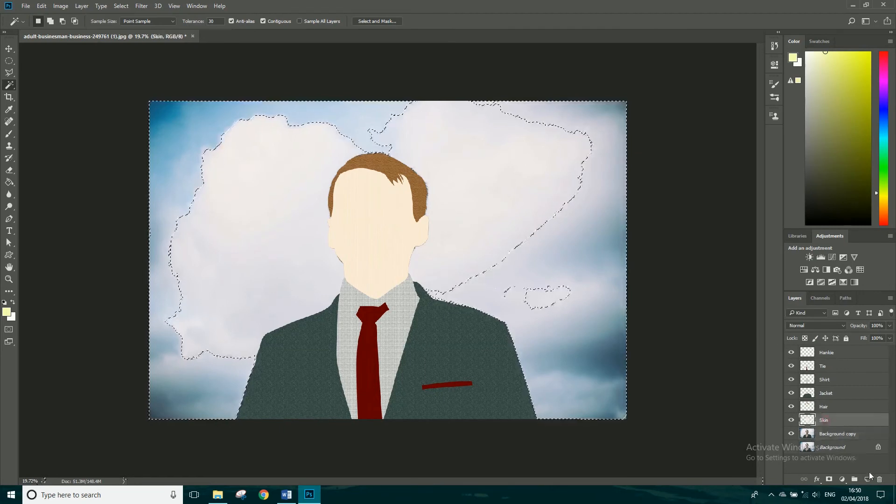
pyautogui.click(869, 477)
pyautogui.moveTo(837, 421); pyautogui.dragTo(838, 439)
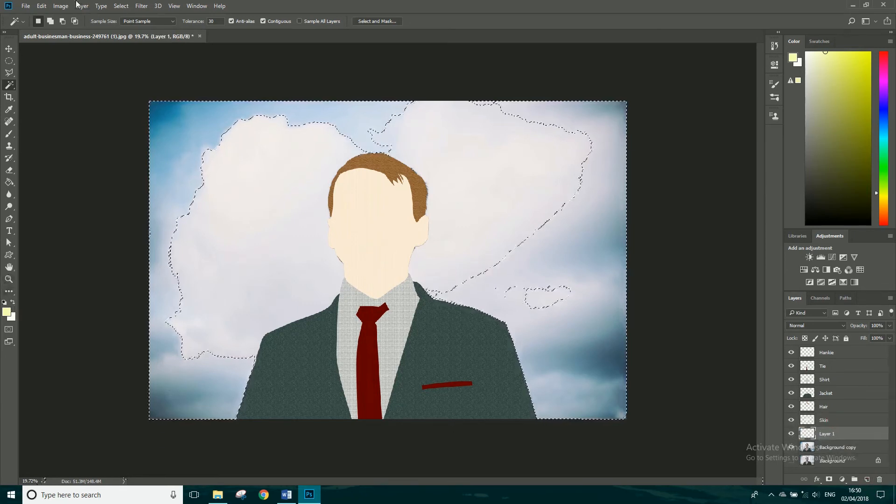
# Fill the sky selection with the light blue pattern using the Paint Bucket, and name the new layer "Sky"
pyautogui.click(9, 183)
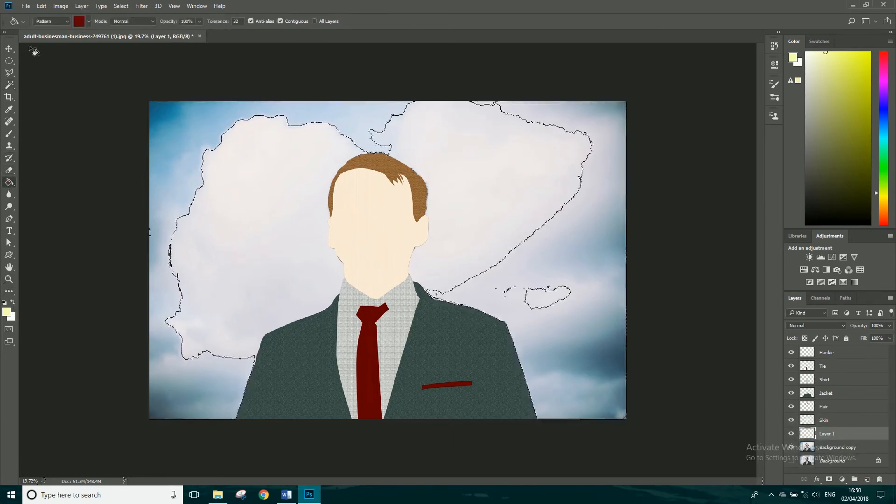
pyautogui.click(79, 21)
pyautogui.click(87, 90)
pyautogui.click(534, 4)
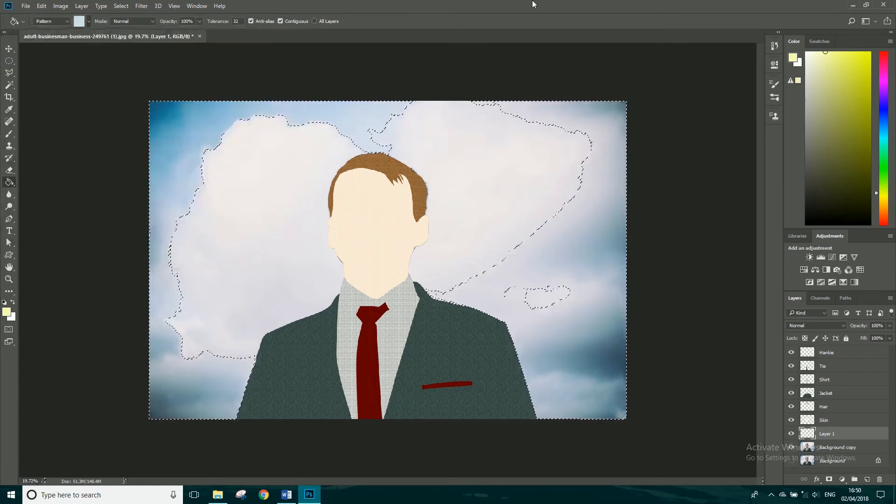
pyautogui.click(592, 233)
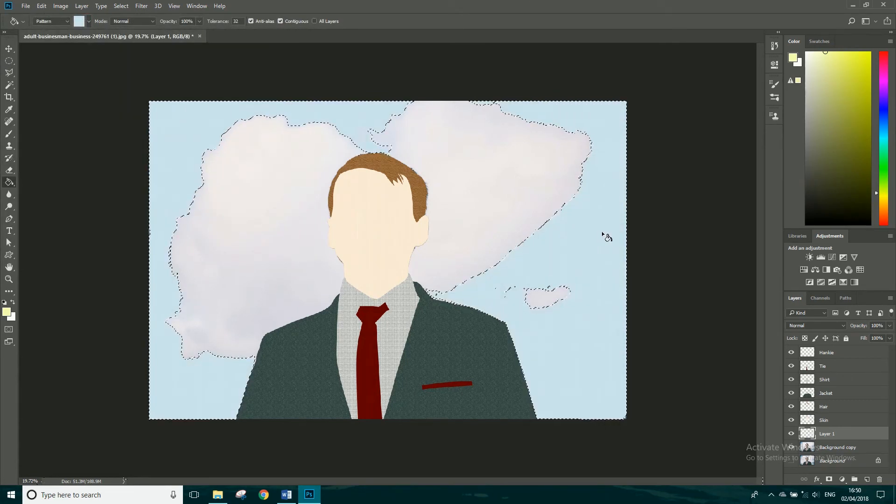
pyautogui.doubleClick(827, 434)
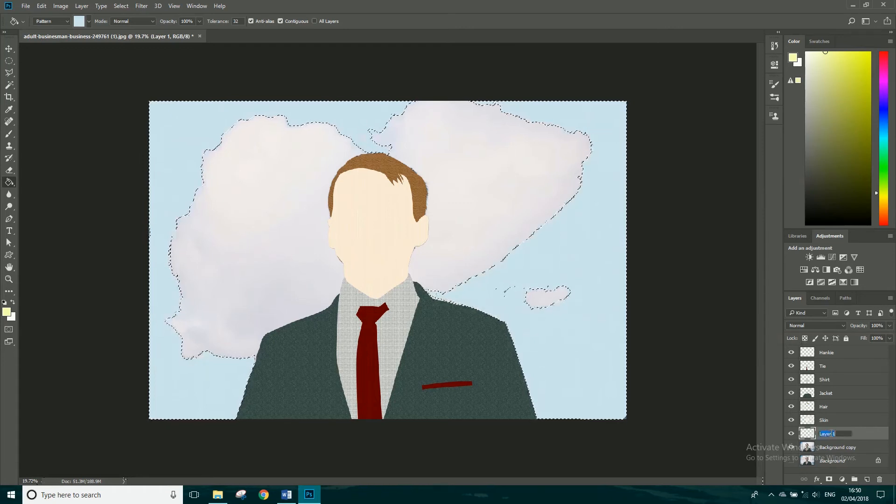
pyautogui.write('Sky')
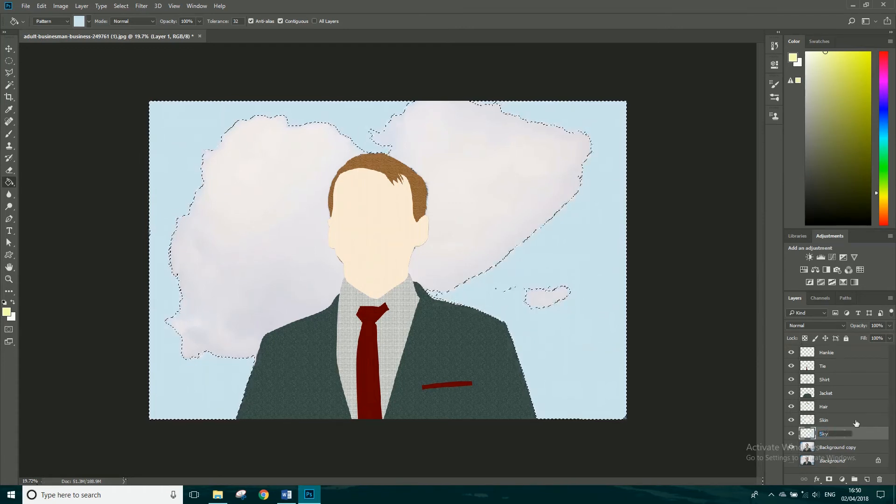
# Add a new layer directly beneath the Sky layer and fill it with the plain white pattern
pyautogui.click(857, 422)
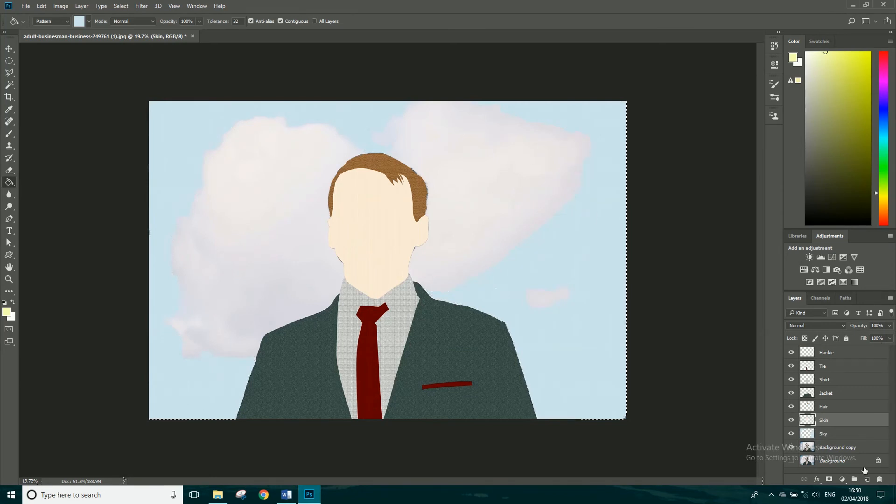
pyautogui.click(867, 479)
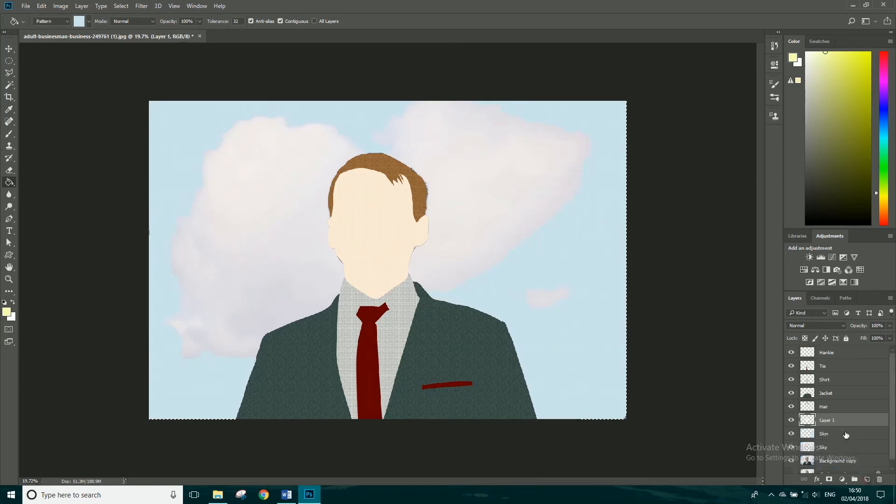
pyautogui.moveTo(835, 420); pyautogui.dragTo(836, 455)
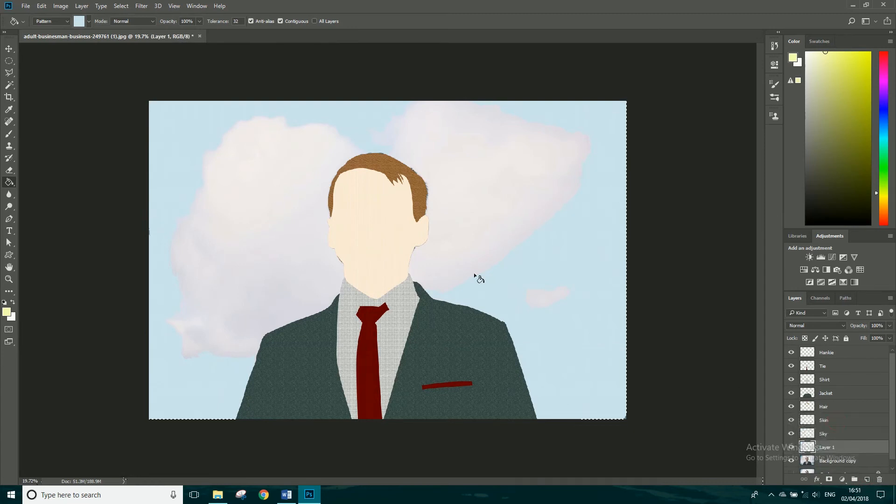
pyautogui.click(88, 21)
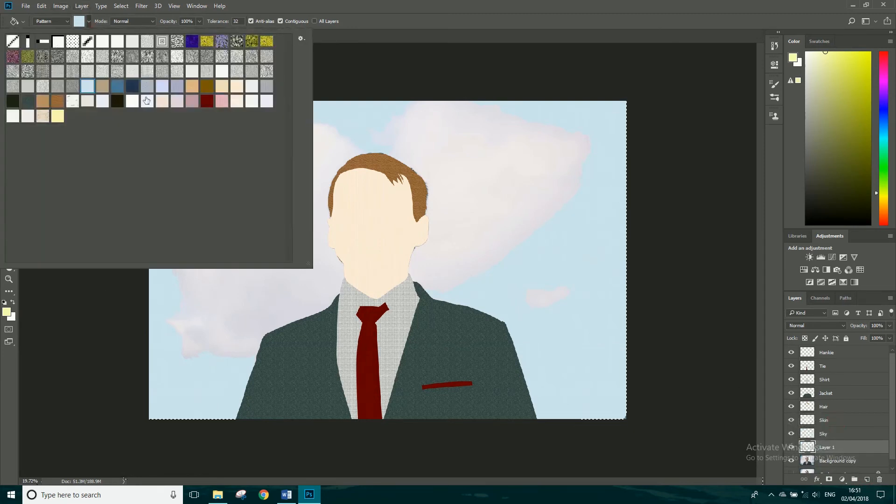
pyautogui.click(133, 101)
pyautogui.click(396, 8)
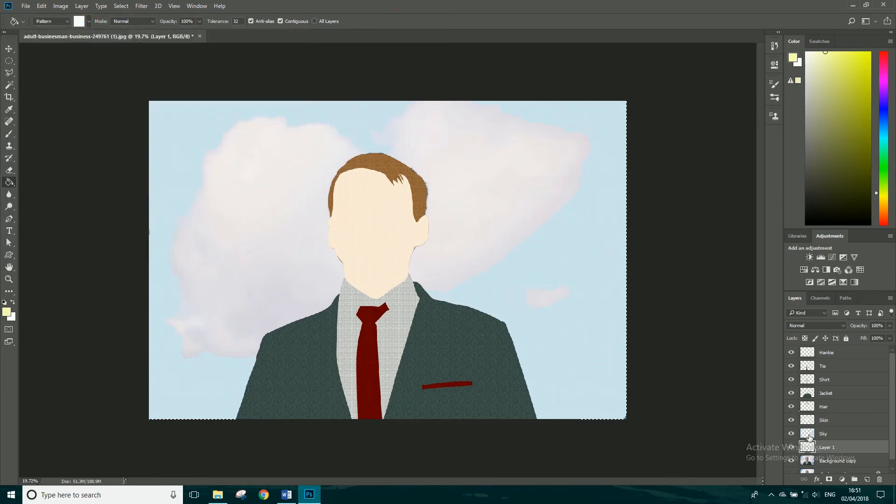
pyautogui.click(263, 234)
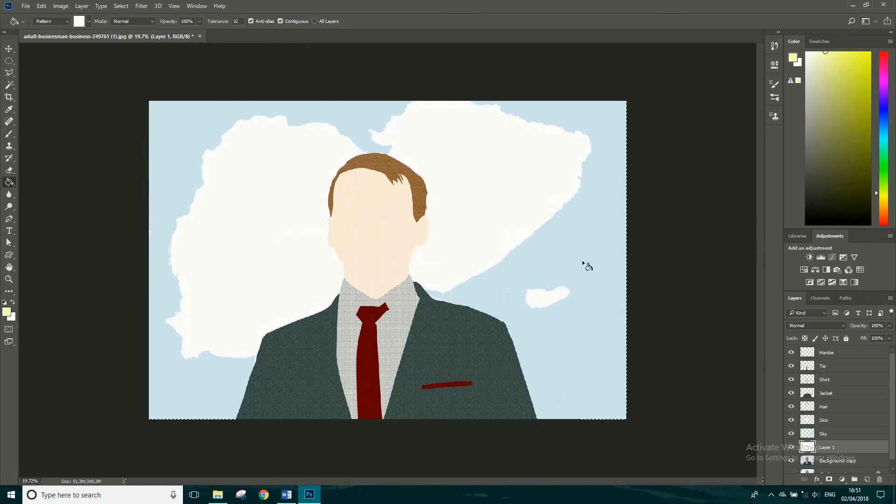
# Apply a Gaussian Blur with a very large radius to the Sky layer to soften the cloud edges
pyautogui.click(827, 434)
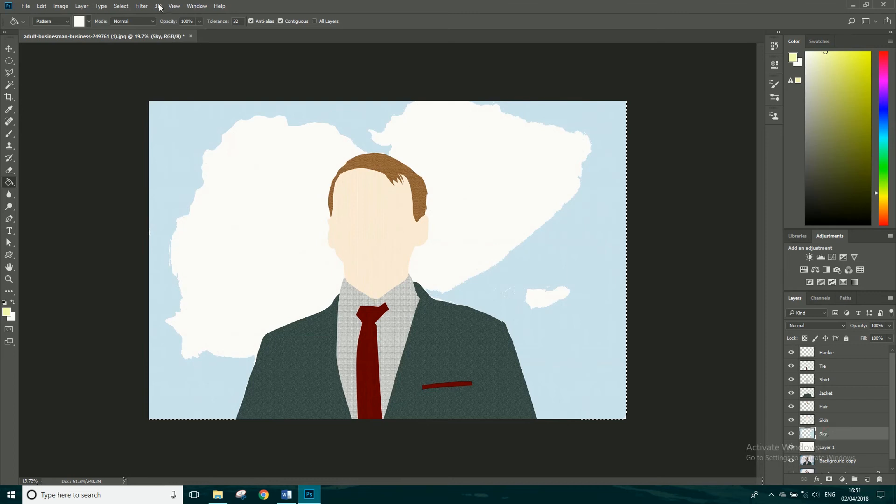
pyautogui.click(141, 6)
pyautogui.moveTo(168, 109)
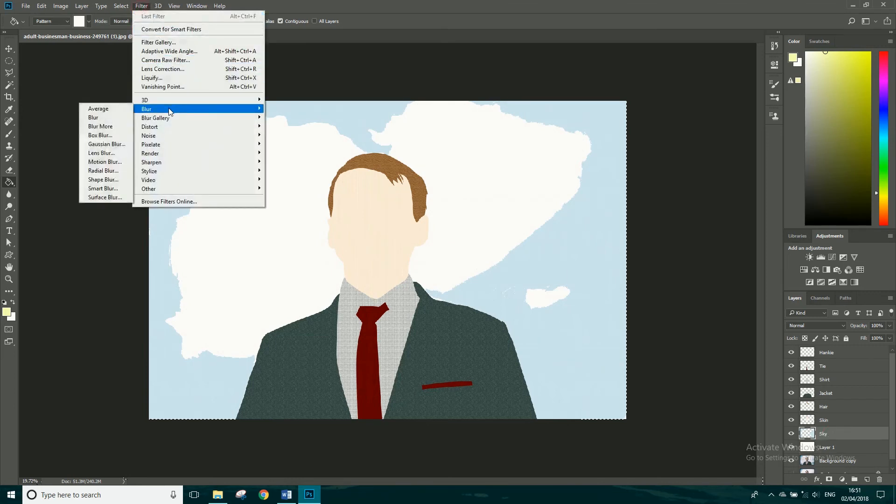
pyautogui.click(106, 144)
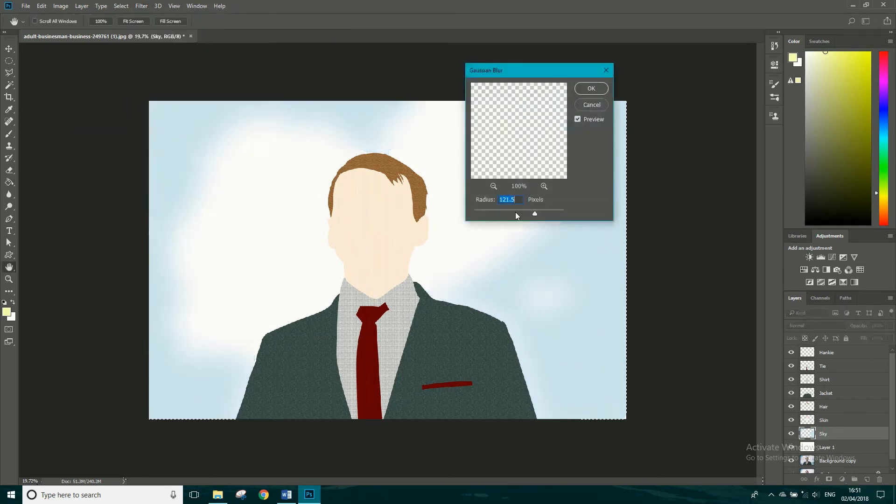
pyautogui.moveTo(501, 211); pyautogui.dragTo(472, 210)
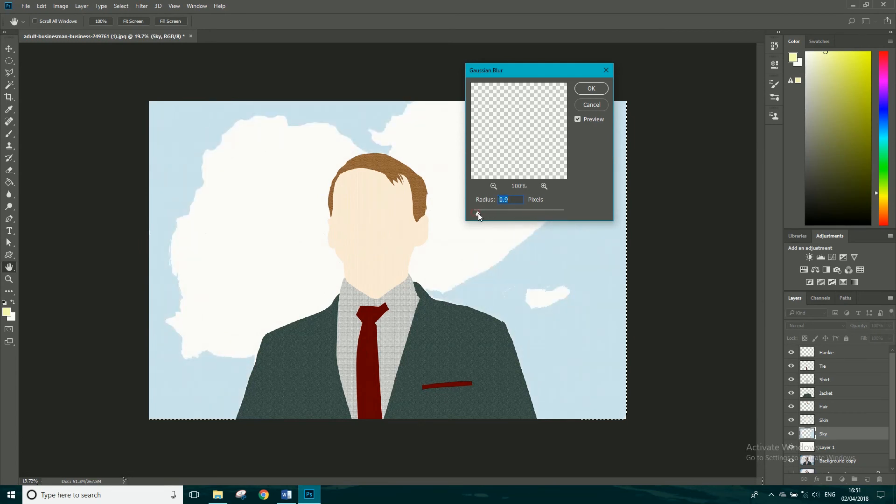
pyautogui.moveTo(486, 212); pyautogui.dragTo(565, 212)
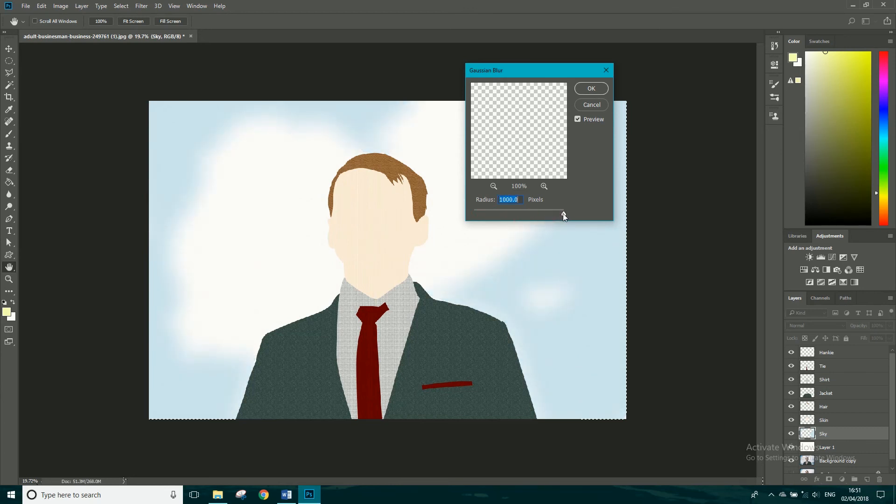
pyautogui.moveTo(559, 214); pyautogui.dragTo(550, 214)
pyautogui.click(589, 89)
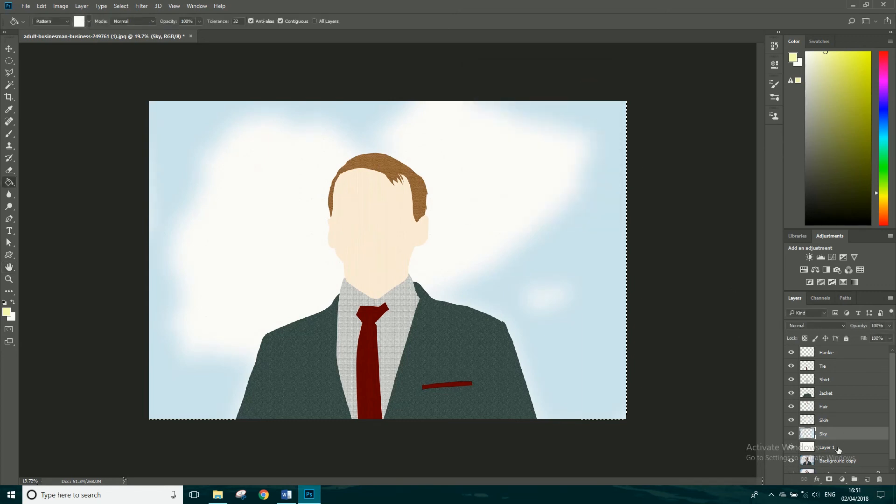
# Hide the layers from Sky up to Hankie, and rename the white-filled layer as "Clouds"
pyautogui.moveTo(793, 436); pyautogui.dragTo(792, 353)
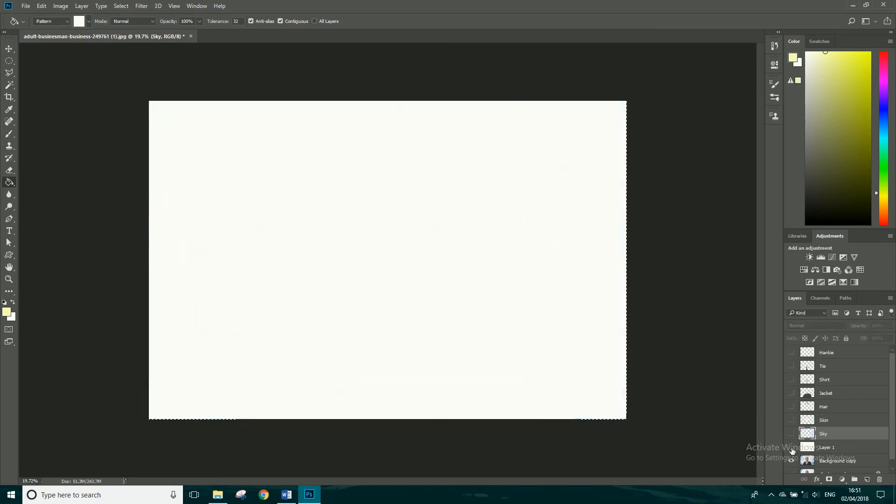
pyautogui.click(792, 450)
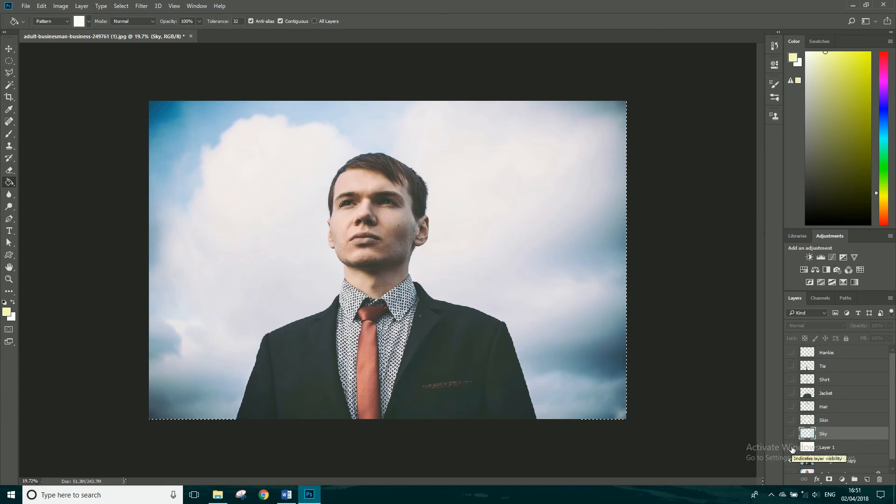
pyautogui.click(792, 449)
pyautogui.doubleClick(830, 448)
pyautogui.write('Cl')
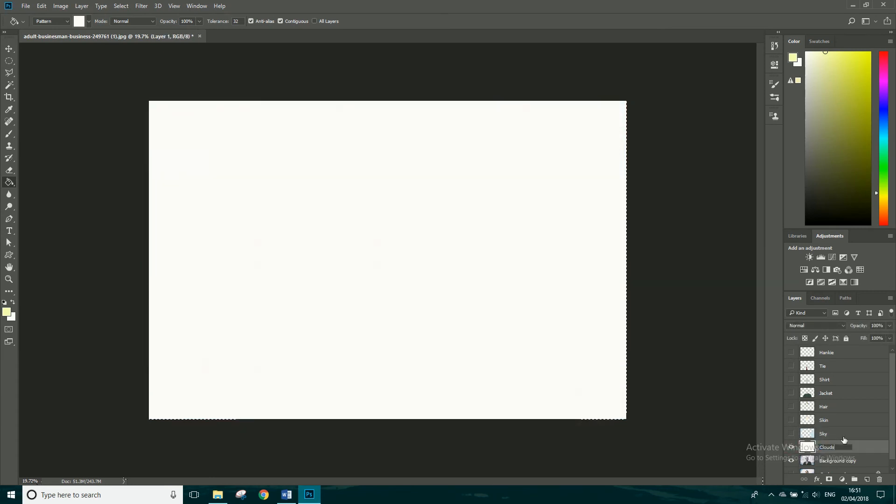
pyautogui.write('ouds')
# Show the Sky, Skin, Hair, Jacket, Shirt, Tie and Hankie layers again
pyautogui.click(836, 435)
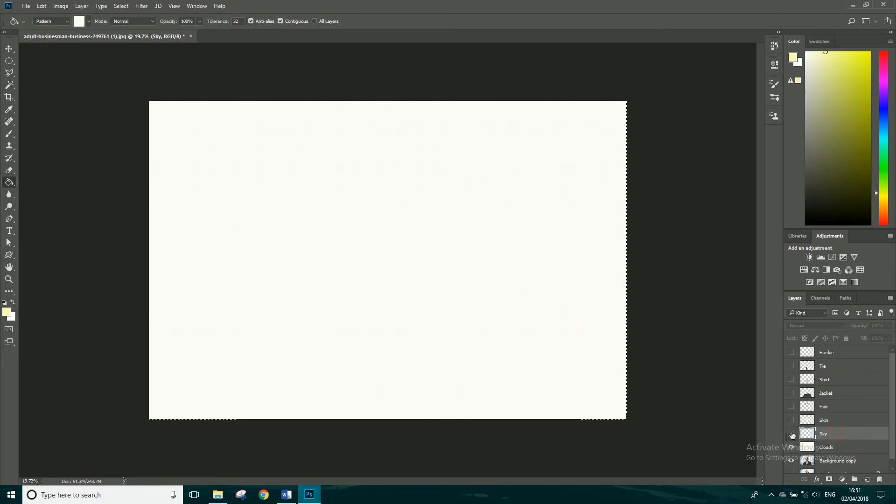
pyautogui.click(792, 435)
pyautogui.click(792, 421)
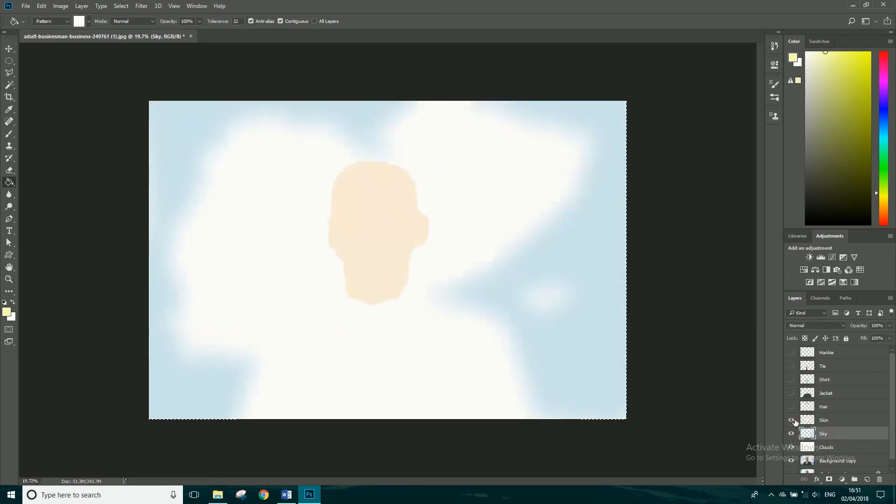
pyautogui.click(791, 407)
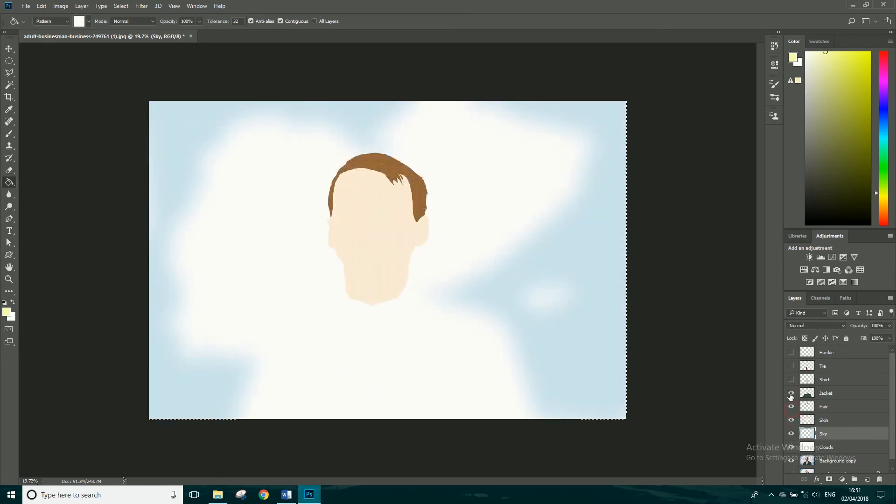
pyautogui.click(791, 394)
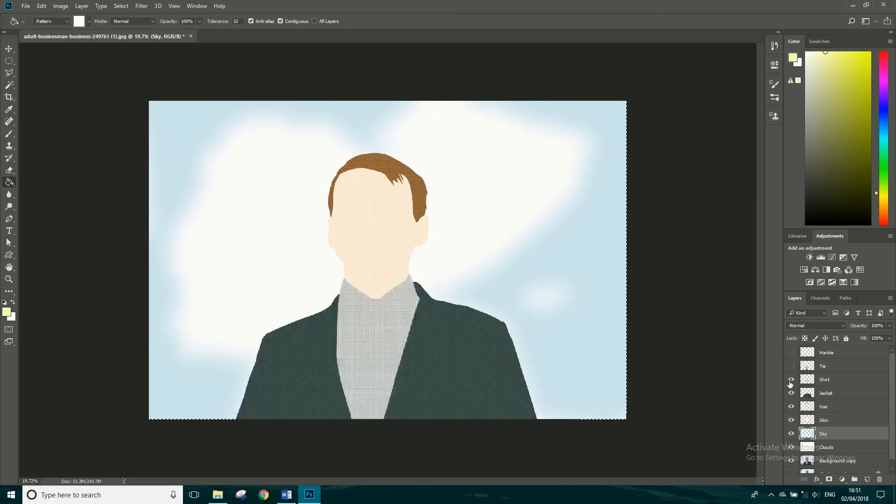
pyautogui.click(792, 367)
pyautogui.click(792, 354)
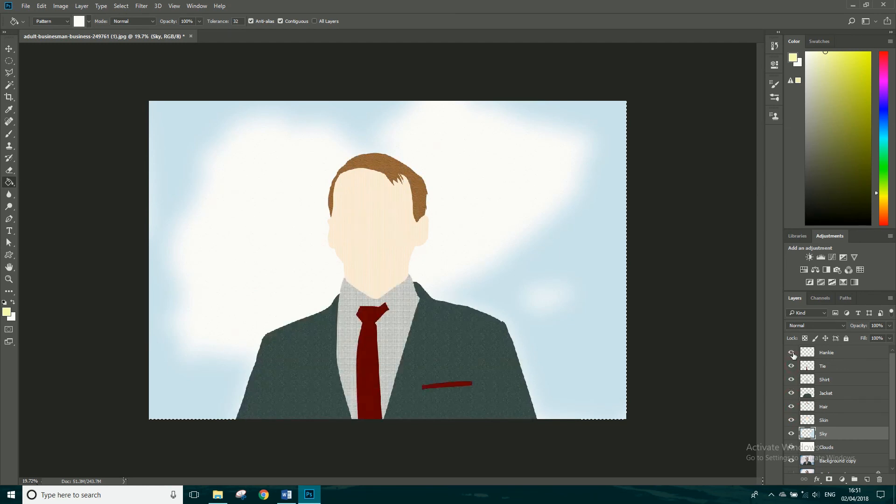
# Group all layers from Clouds up to Hankie and name the group "Collage"
pyautogui.click(826, 448)
pyautogui.keyDown('shift'); pyautogui.click(838, 355); pyautogui.keyUp('shift')
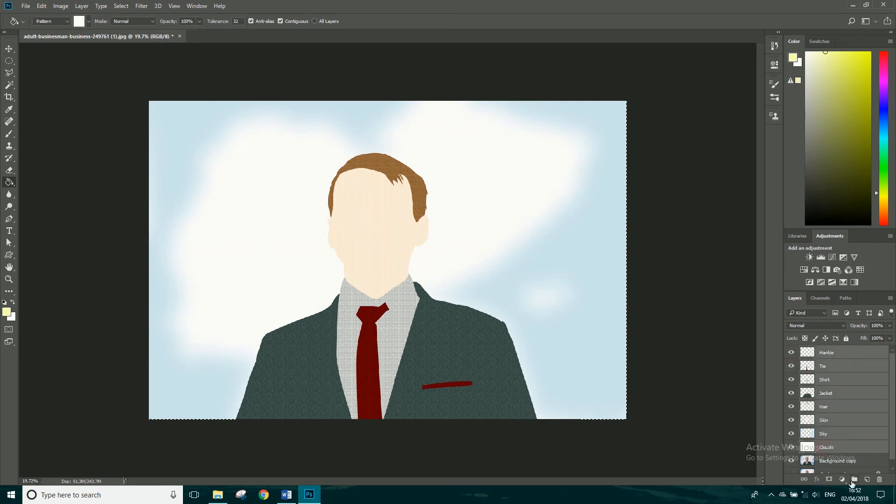
pyautogui.hotkey('ctrl', 'g')
pyautogui.doubleClick(825, 351)
pyautogui.write('Collage')
pyautogui.click(840, 388)
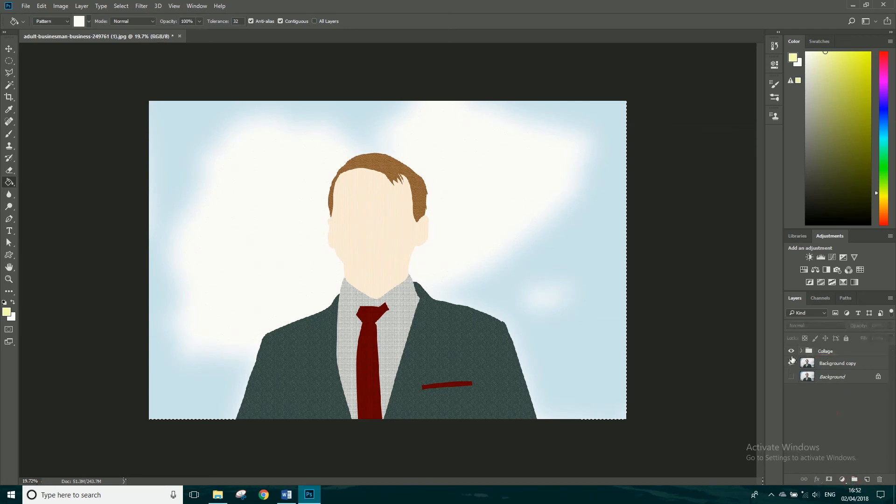
# Switch the Collage group's visibility off and on to compare the illustration with the original photo
pyautogui.click(792, 352)
pyautogui.click(792, 352)
pyautogui.click(792, 352)
pyautogui.click(791, 352)
pyautogui.click(792, 351)
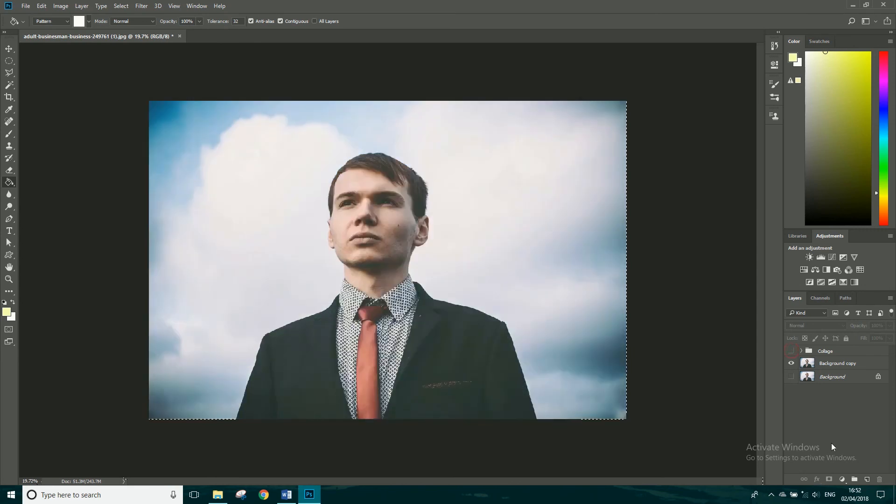